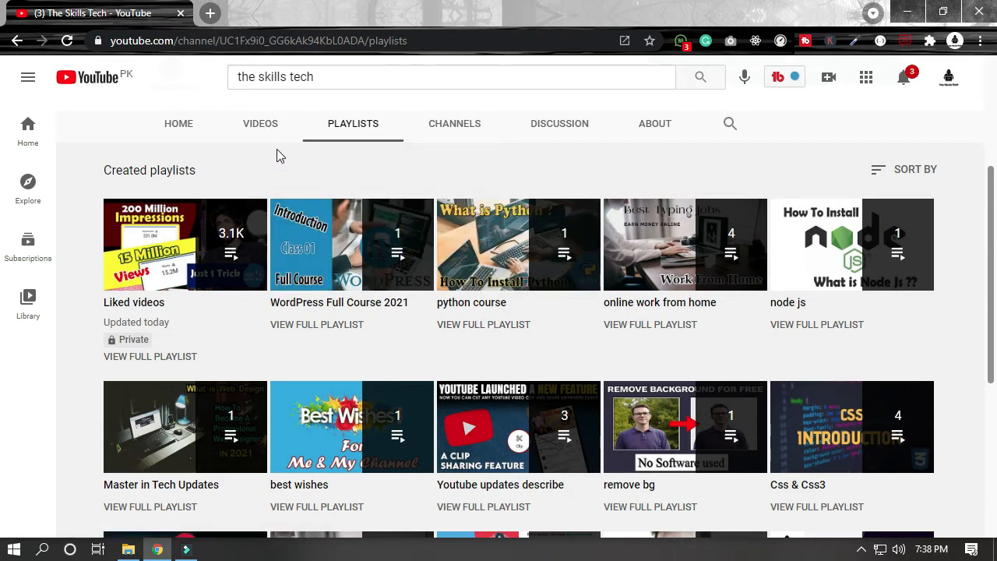
Step: Open the Xampp server playlist from the channel's created playlists and pause its first video
scroll(389, 347, "down", 3)
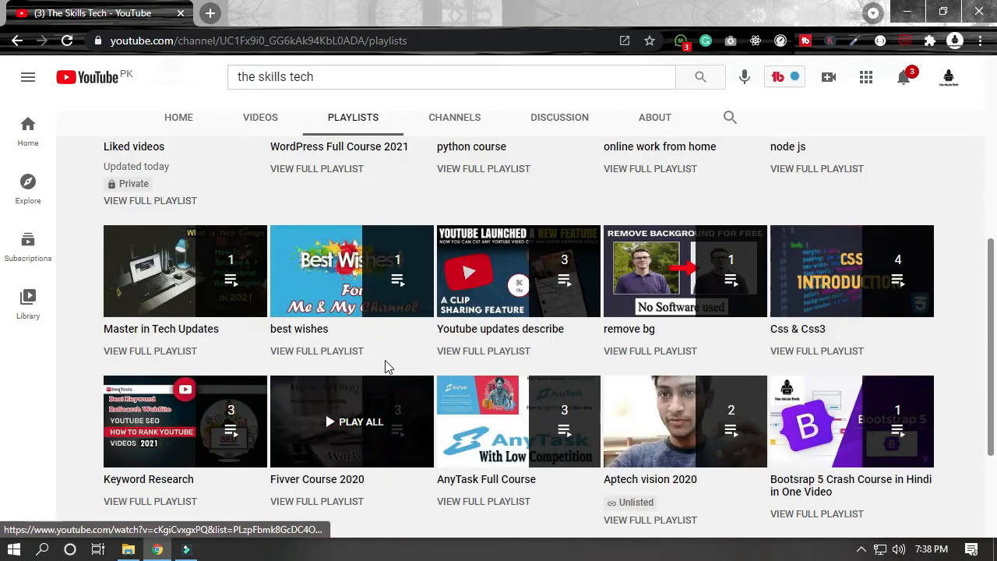
scroll(393, 351, "down", 1)
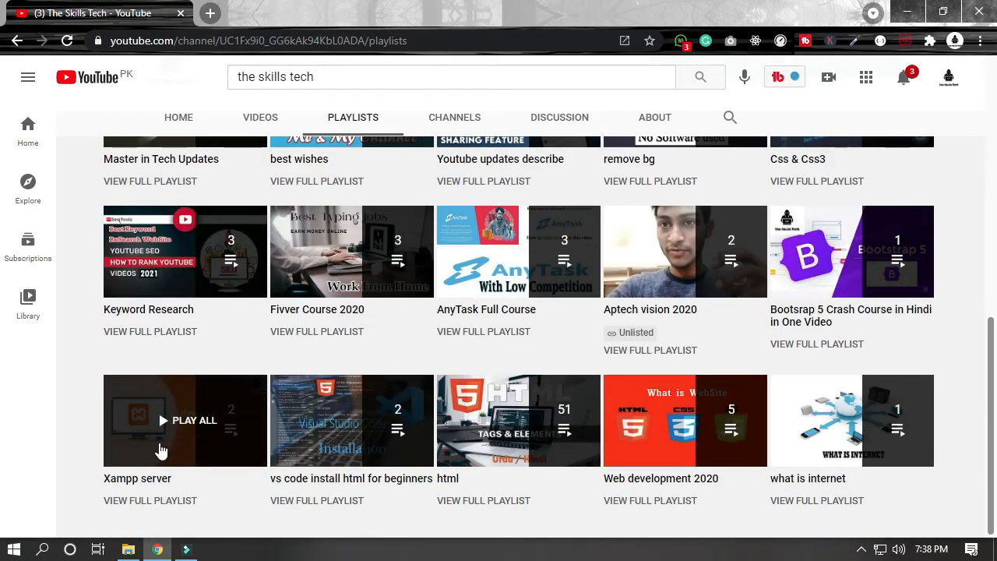
left_click(162, 441)
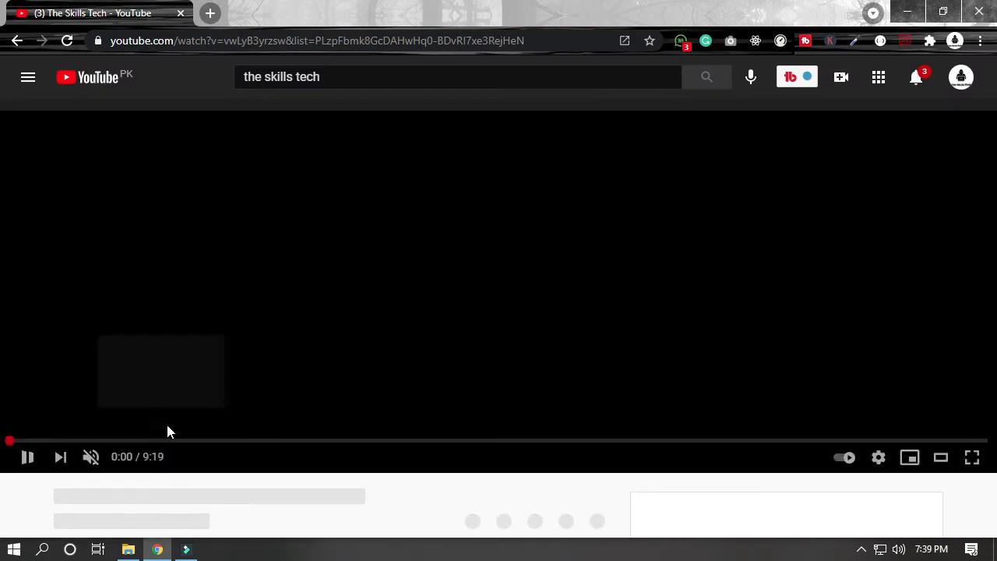
left_click(349, 311)
Step: Review the XAMPP installation video's page, return to the channel's playlists and close the miniplayer
scroll(327, 303, "down", 3)
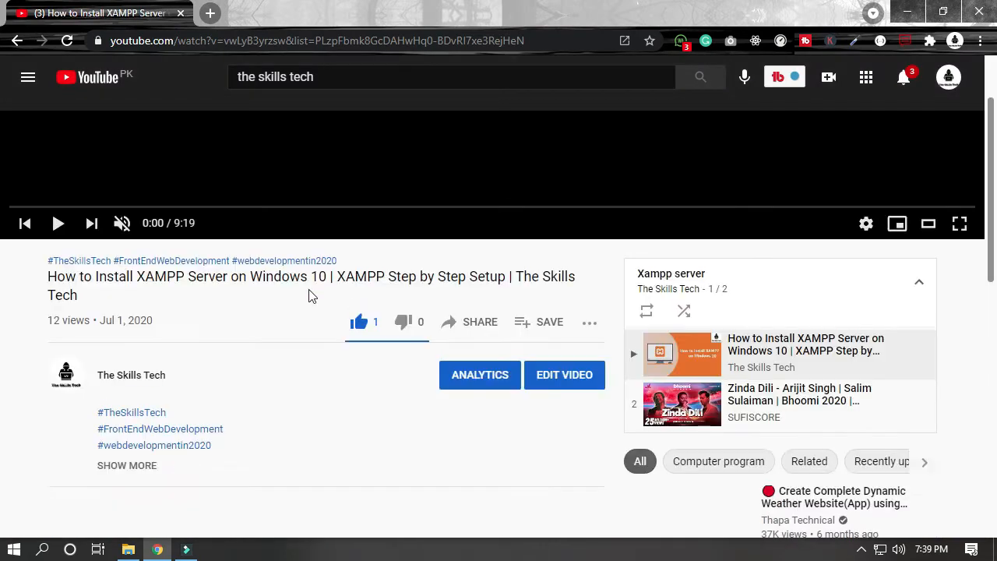
scroll(269, 330, "up", 1)
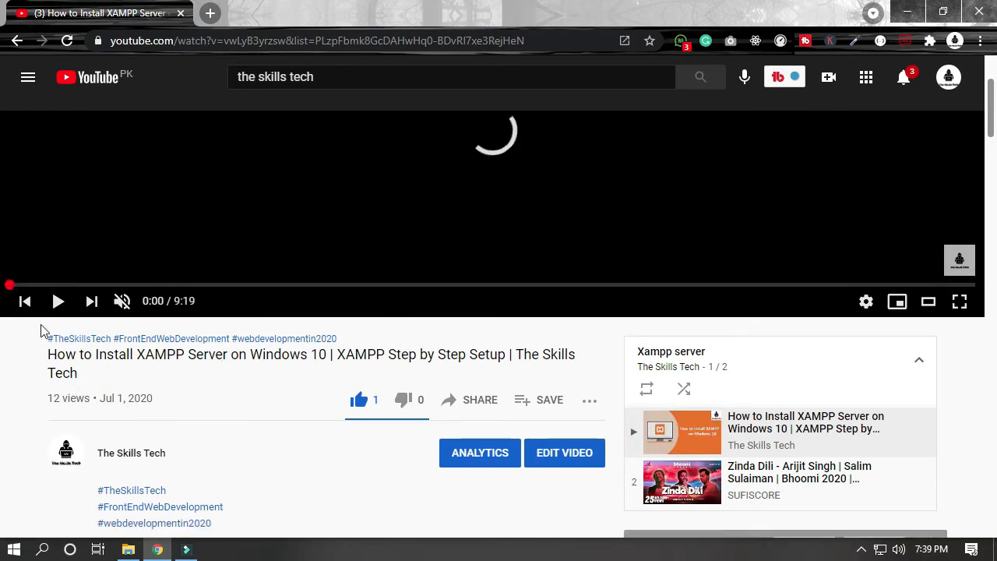
scroll(152, 348, "up", 2)
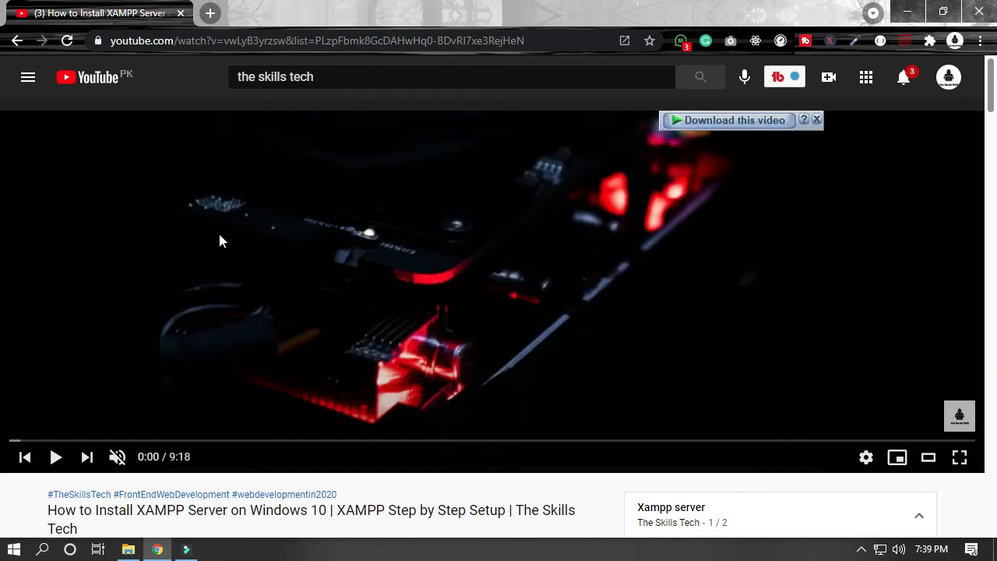
scroll(300, 372, "down", 3)
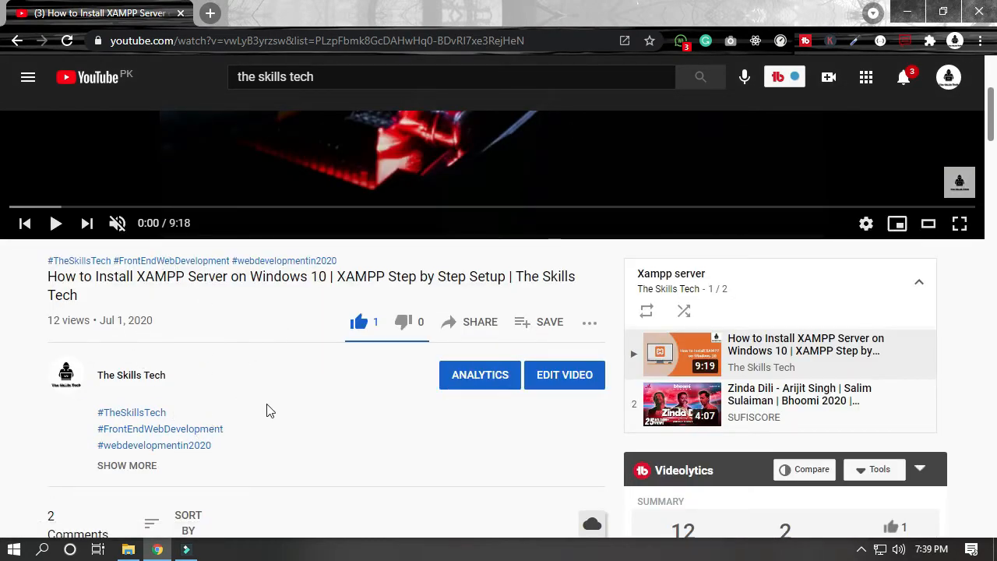
scroll(257, 444, "up", 3)
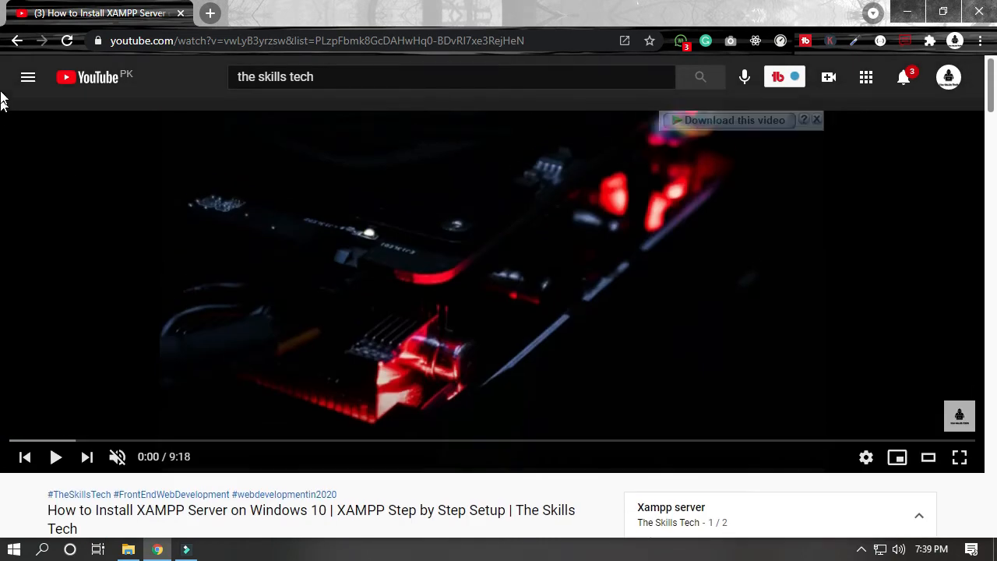
left_click(17, 40)
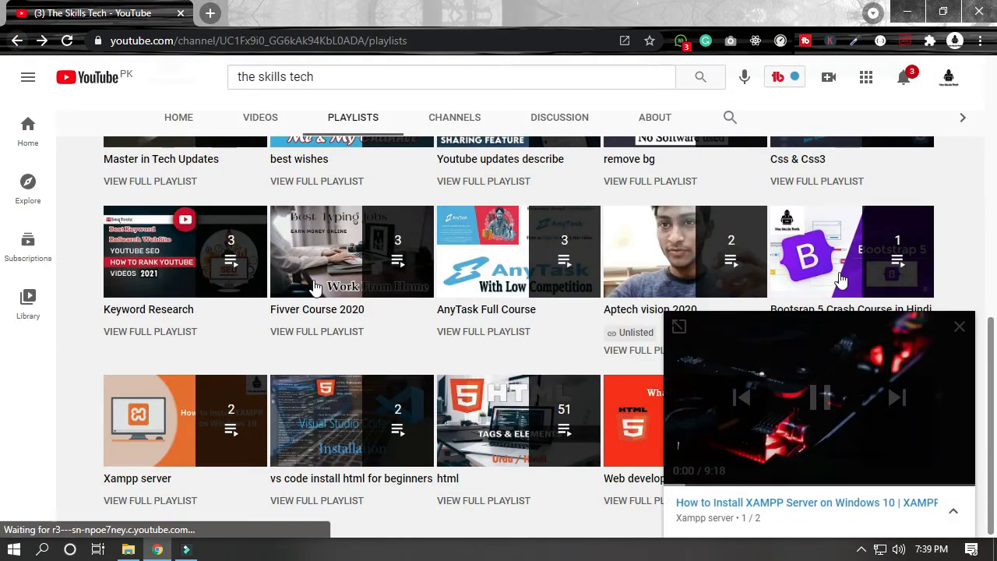
left_click(960, 328)
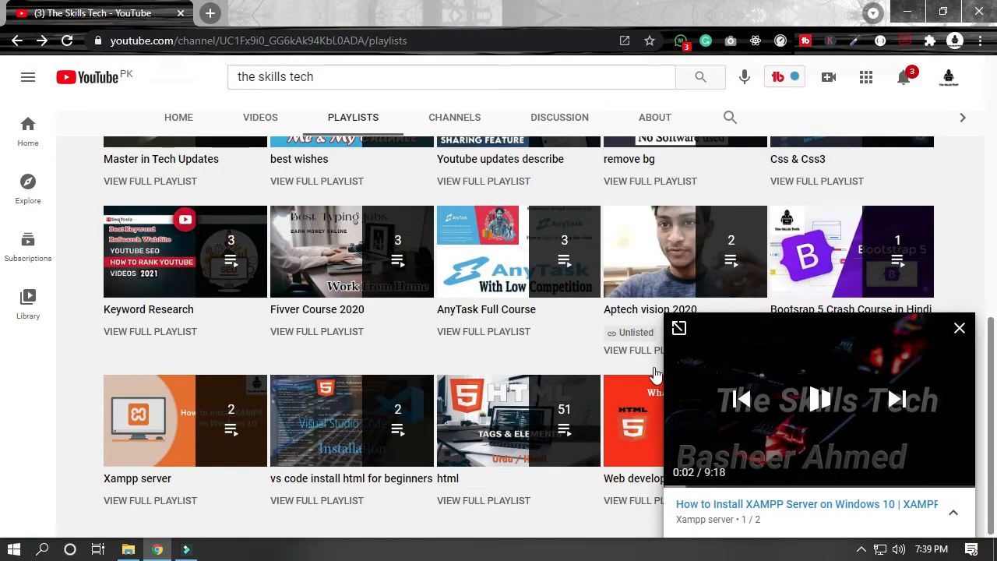
Step: Search Google for xampp in a new browser tab and open the Apache Friends XAMPP site
left_click(211, 13)
left_click(225, 37)
type("goog")
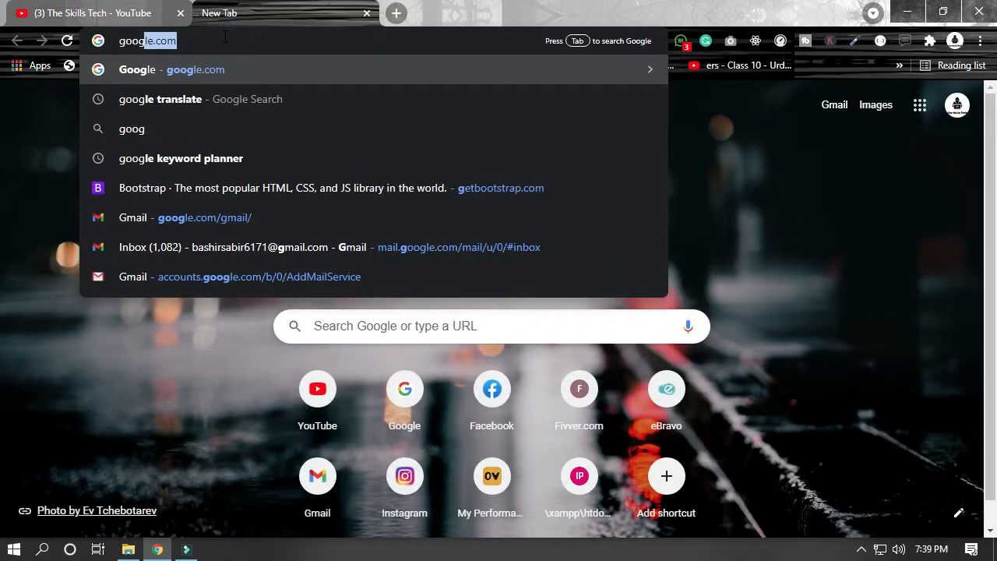
key("Return")
type("xampp")
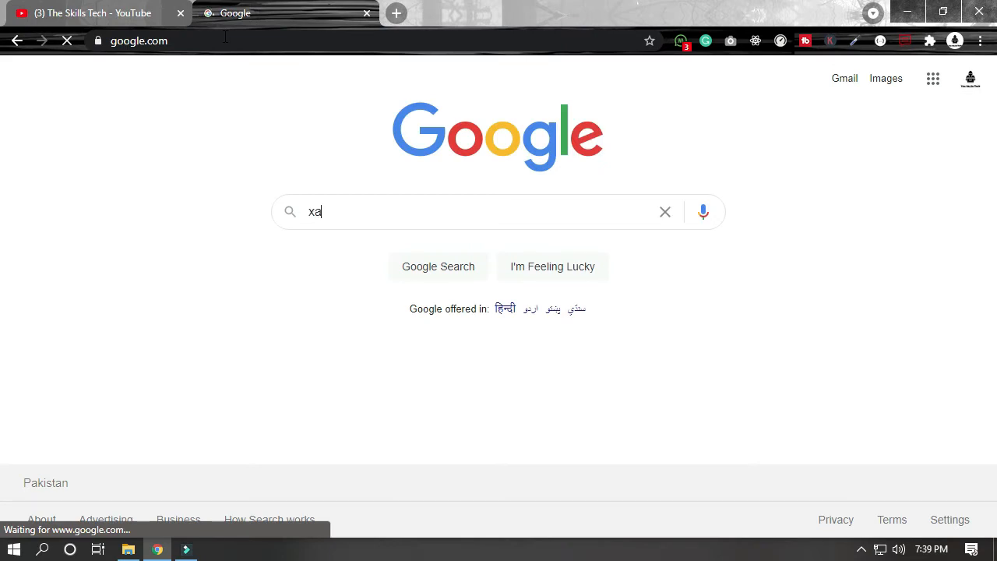
key("Return")
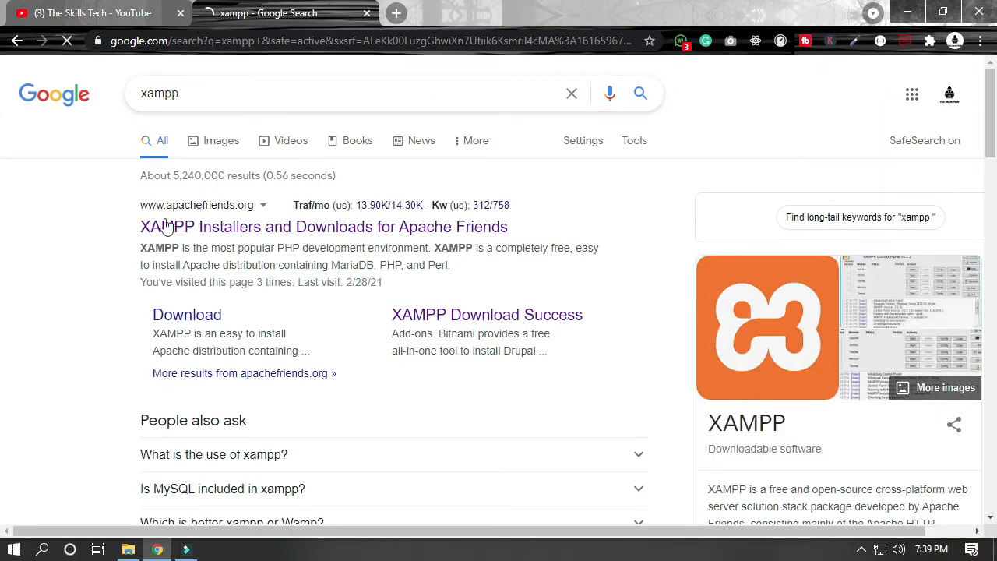
left_click(271, 226)
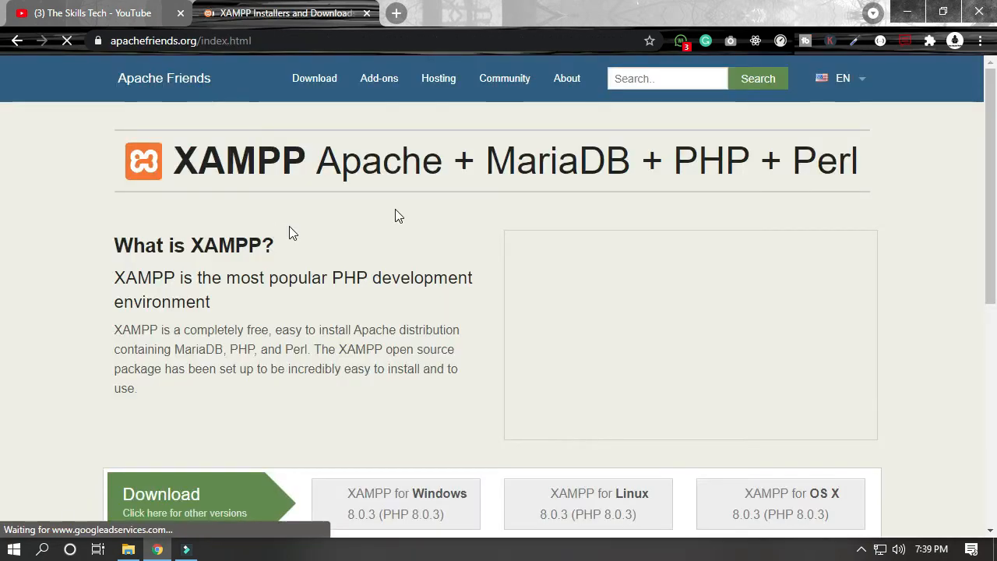
Step: Examine the XAMPP introduction and the installer downloads offered for Windows, Linux and OS X
scroll(282, 296, "down", 2)
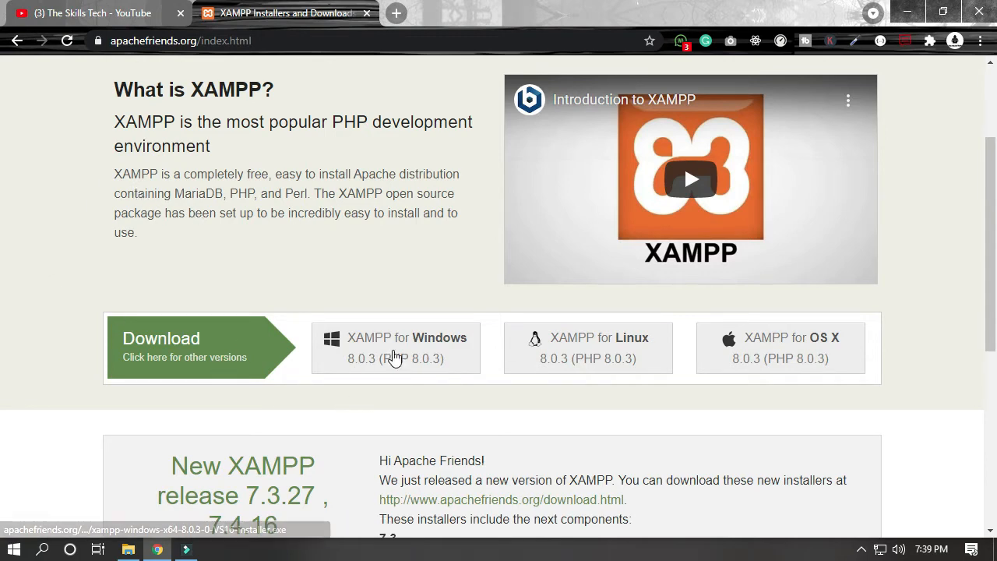
scroll(160, 252, "up", 3)
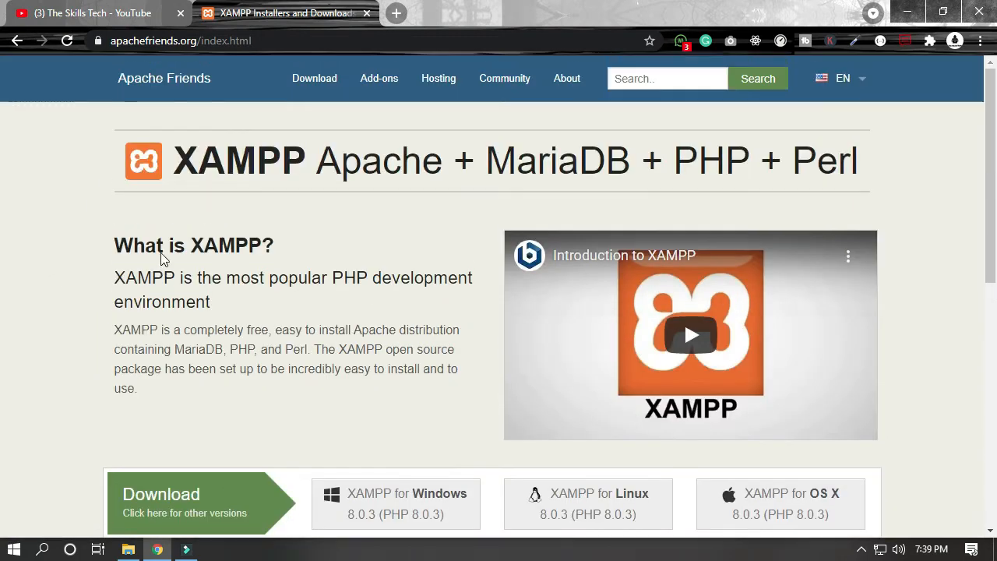
scroll(160, 253, "down", 2)
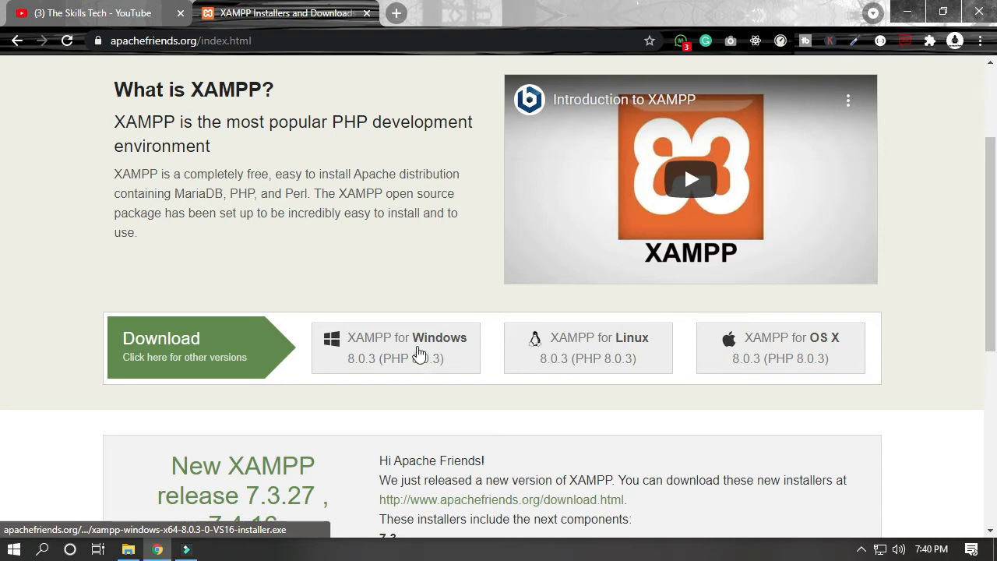
scroll(372, 355, "up", 2)
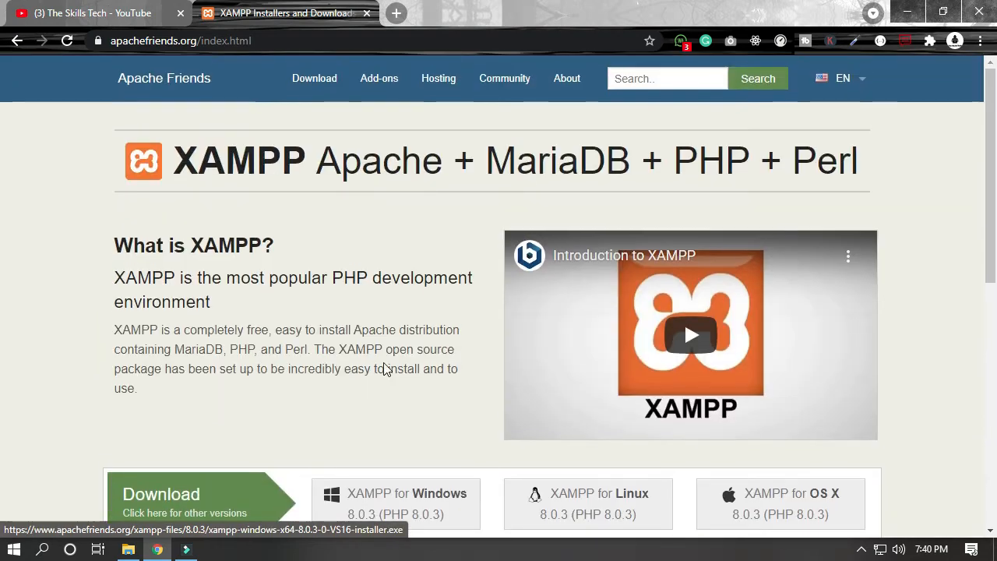
Step: Return to the Google results and replace the query with a search for wordpress.org
left_click(17, 43)
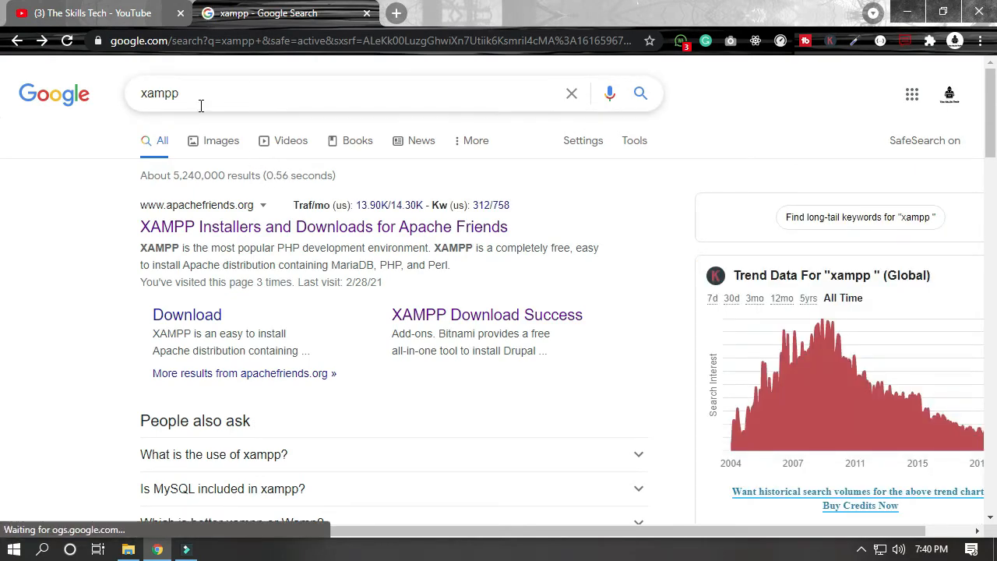
left_click_drag(202, 93, 99, 95)
key("BackSpace")
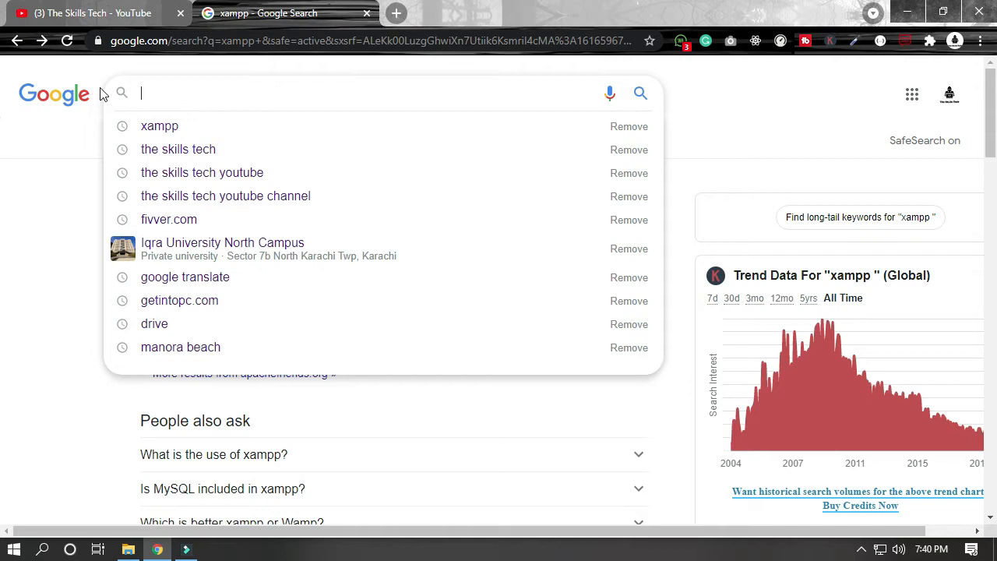
type("wordpress")
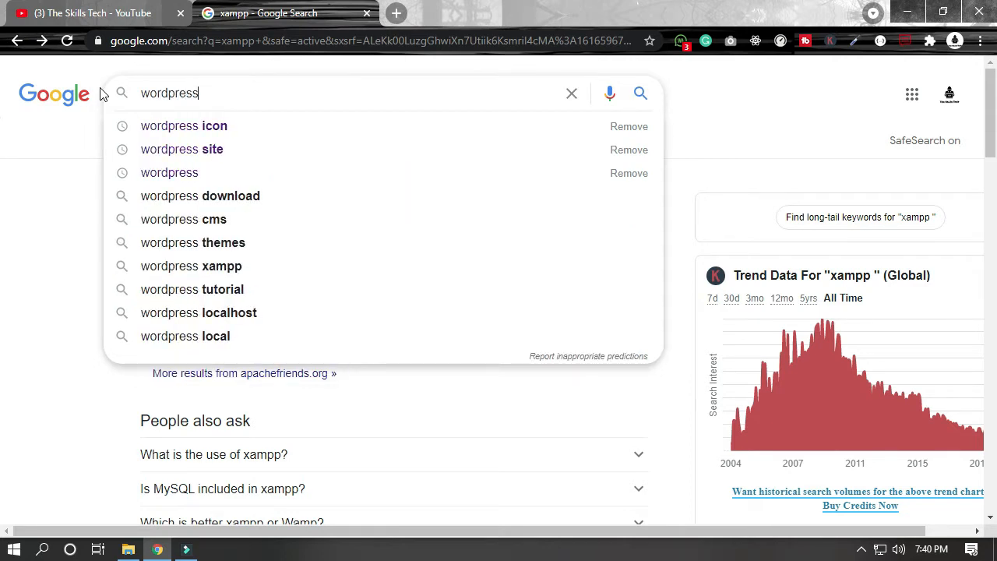
type(".org")
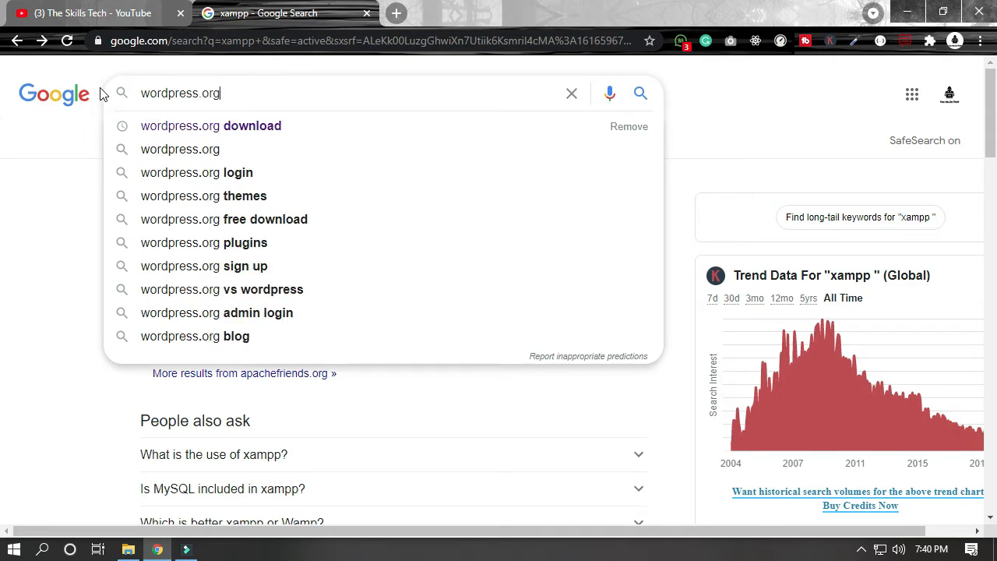
key("Return")
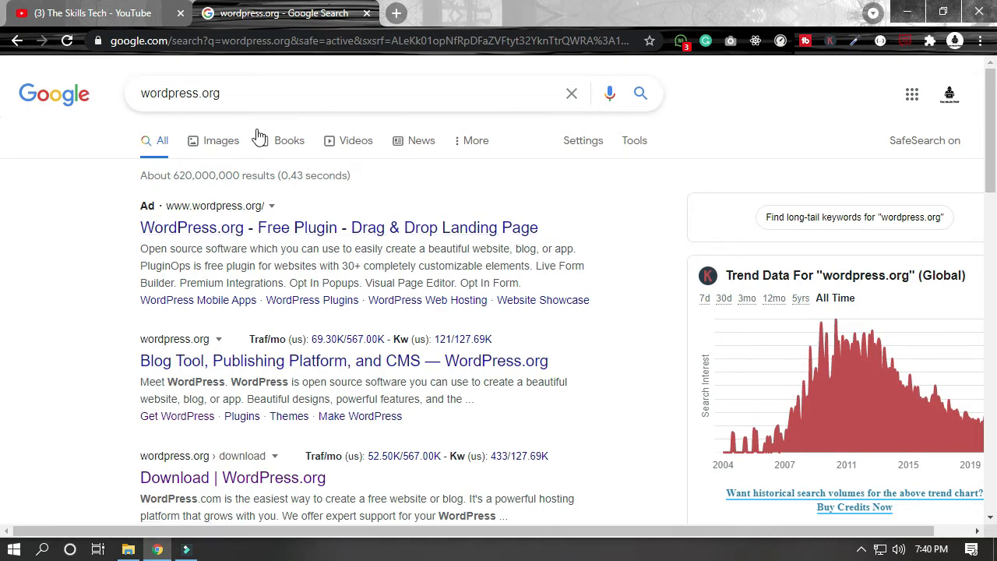
Step: Open the WordPress.org Download page from the results and go to its WordPress 5.7 download section
scroll(259, 137, "down", 3)
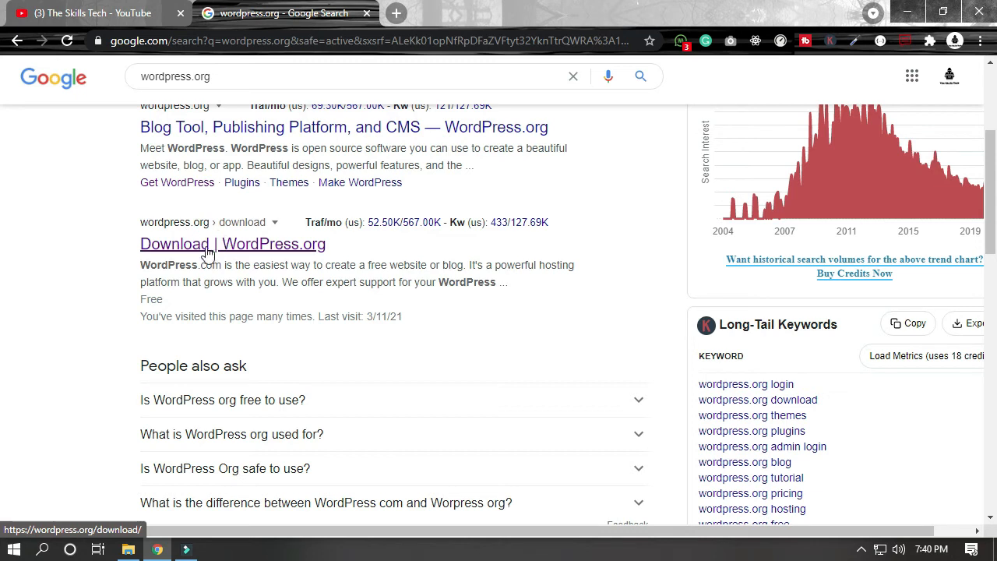
left_click(304, 251)
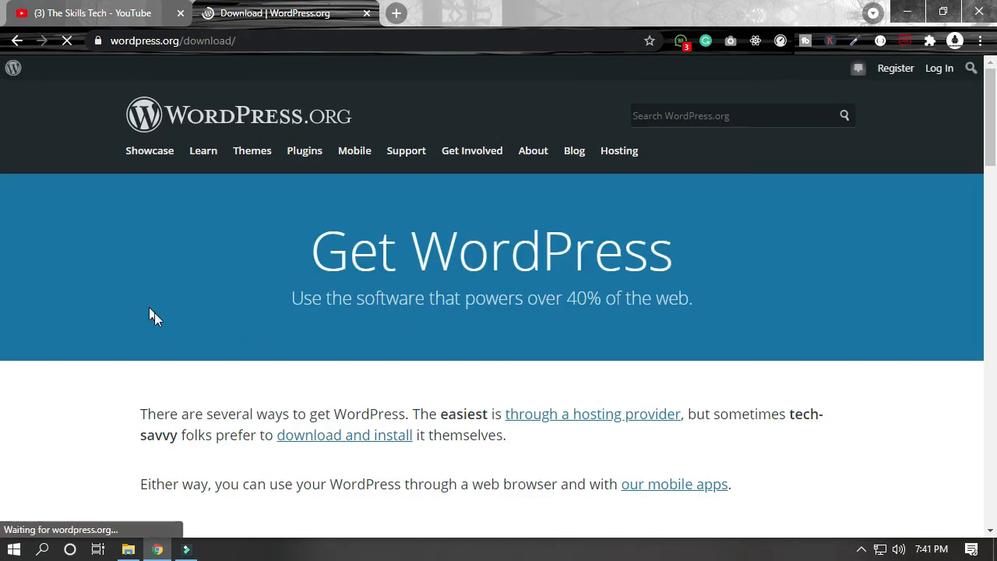
scroll(193, 308, "down", 3)
scroll(198, 308, "down", 9)
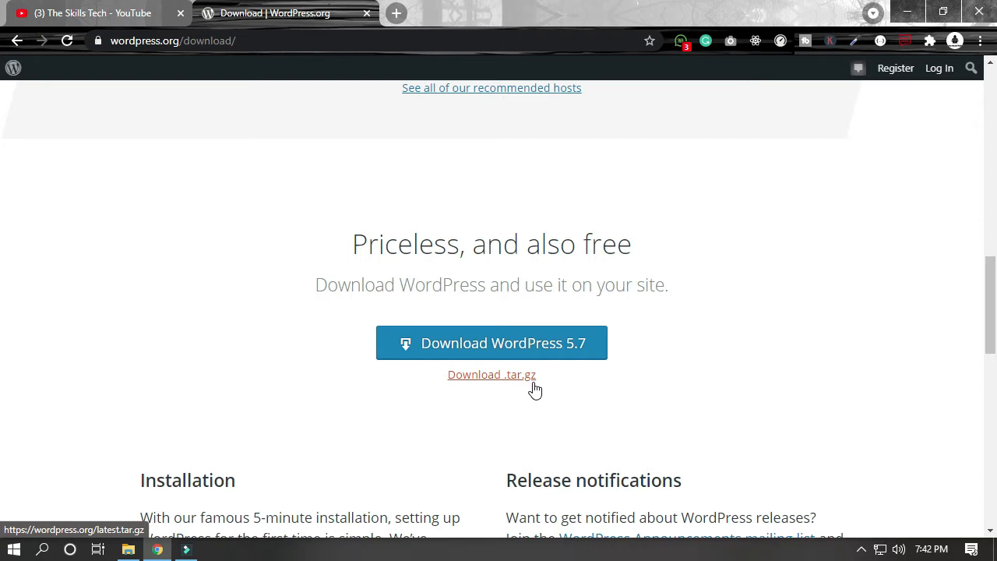
left_click(492, 348)
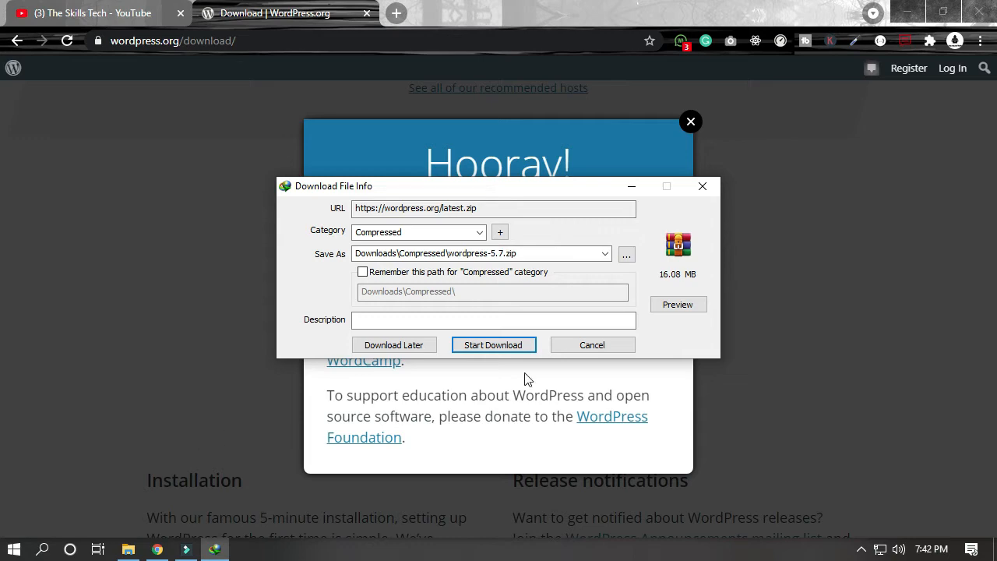
left_click(604, 345)
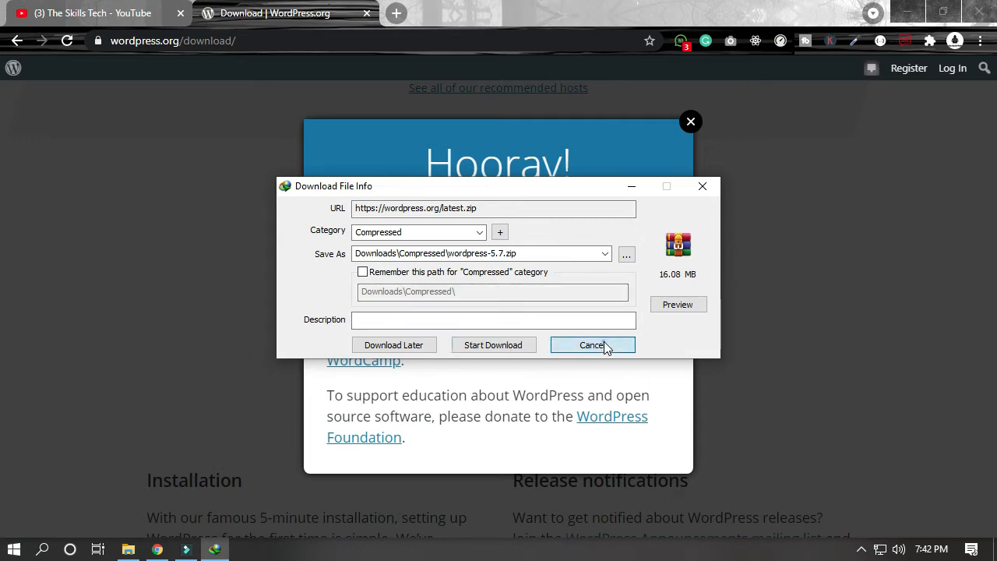
left_click(697, 121)
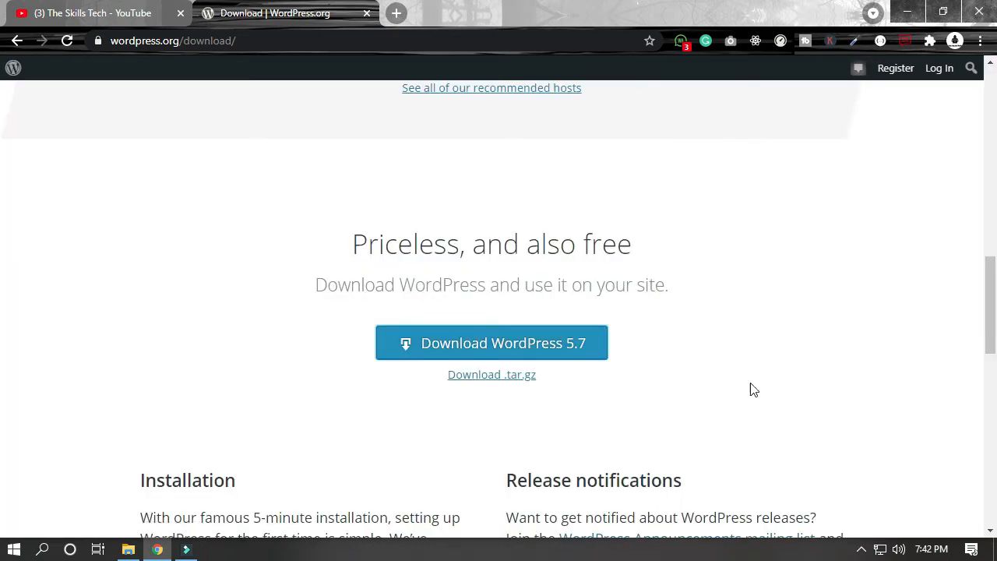
Step: Download the .tar.gz archive of WordPress 5.7 and open the folder containing the downloaded file
left_click(523, 376)
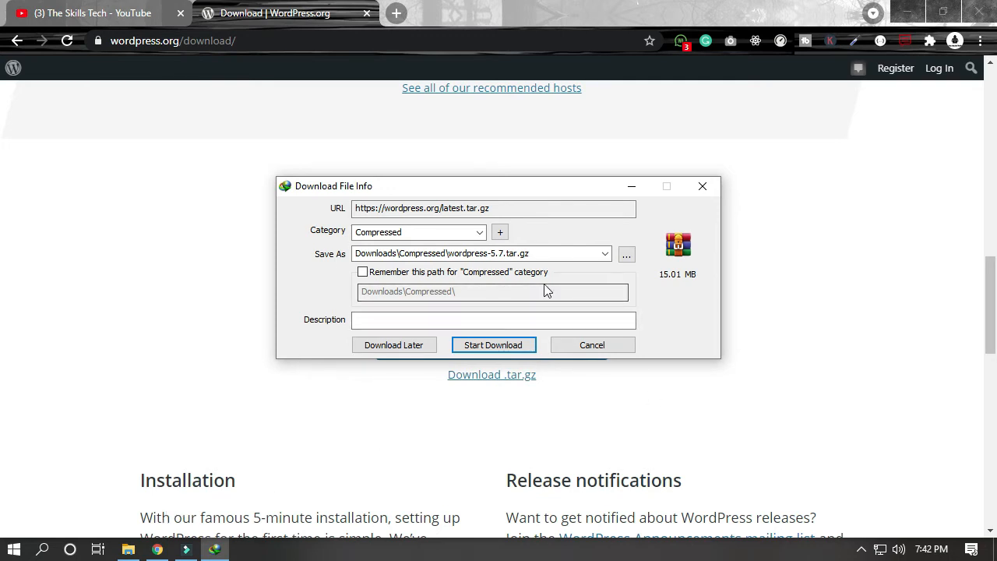
left_click(481, 344)
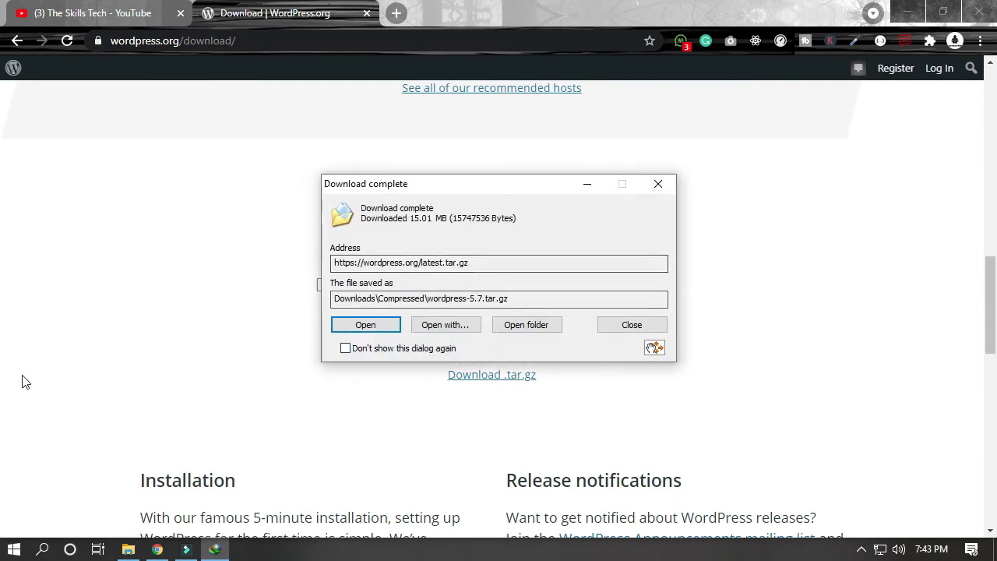
left_click(537, 333)
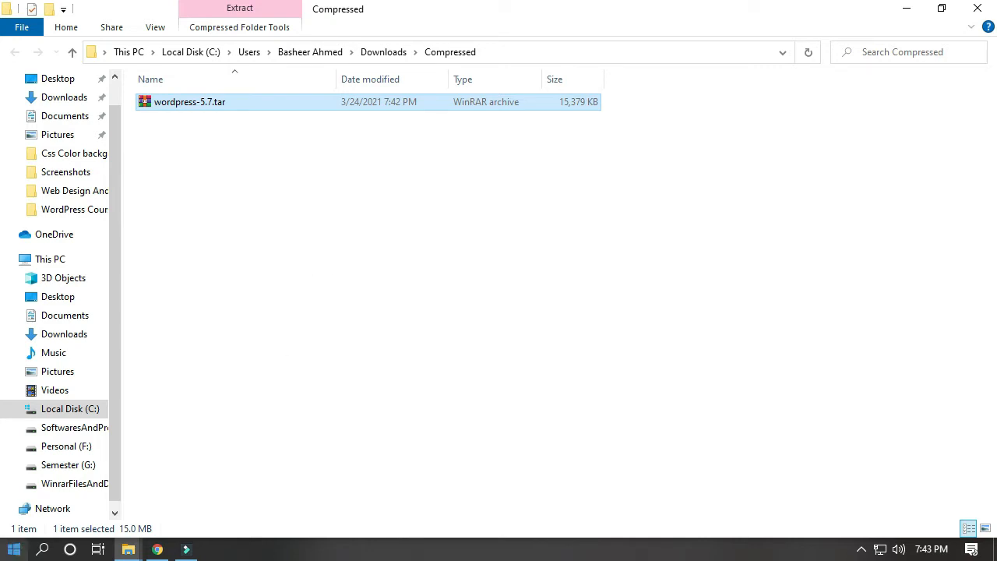
Step: Find XAMPP Control Panel through the Windows search and launch it
left_click(14, 549)
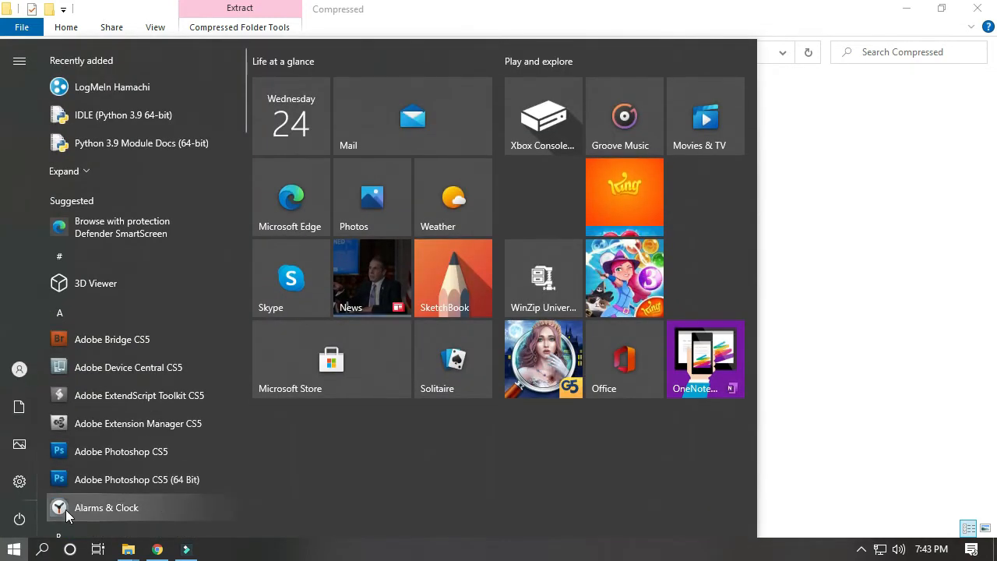
type("xa")
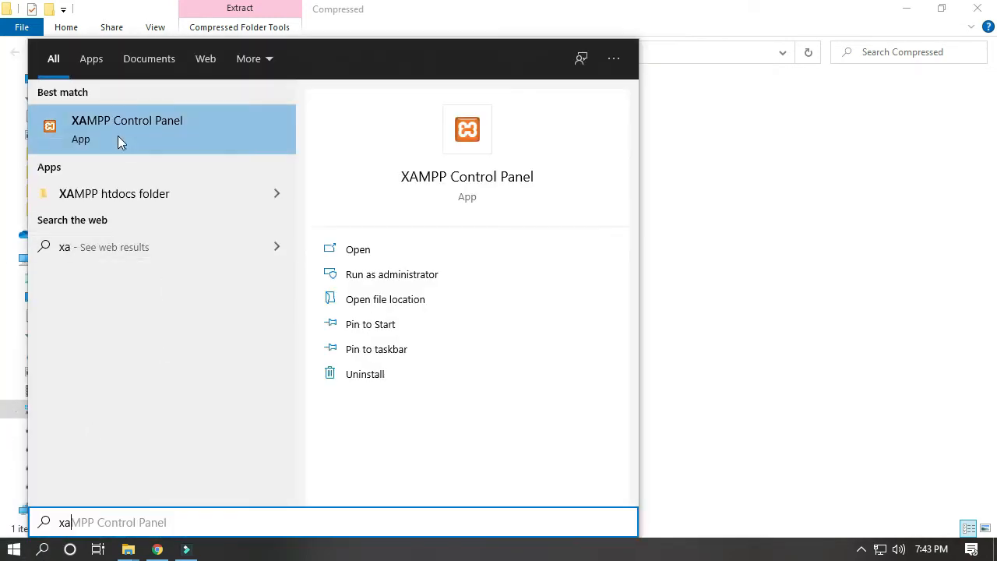
left_click(121, 140)
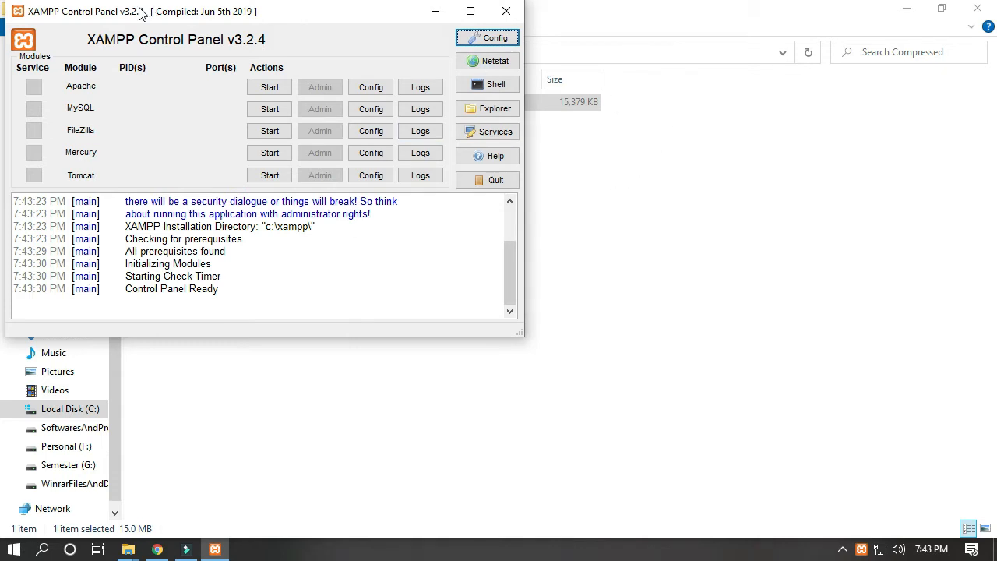
Step: Start the Apache and MySQL modules in the XAMPP Control Panel and minimize its window
left_click_drag(228, 21, 404, 60)
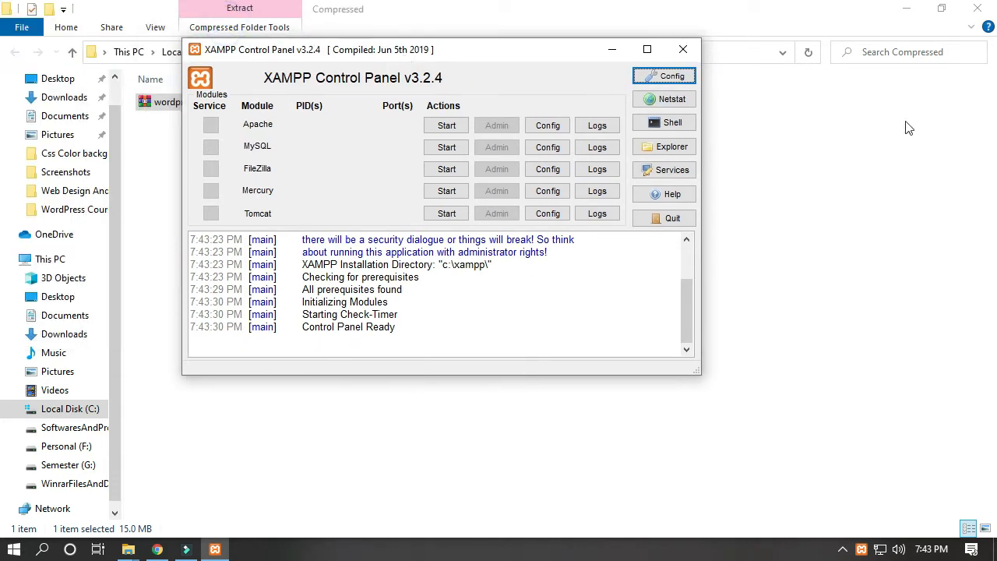
left_click(446, 126)
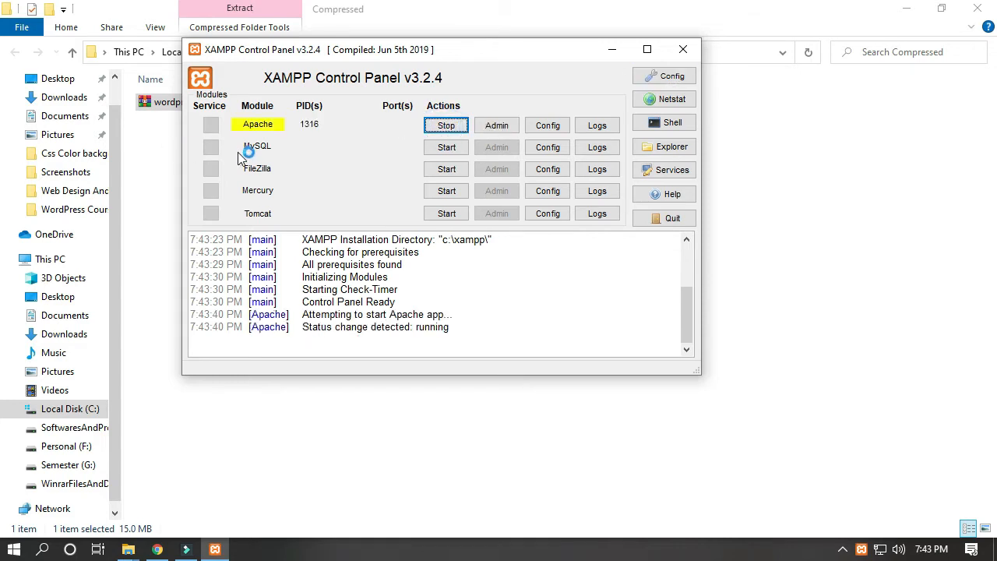
left_click(446, 148)
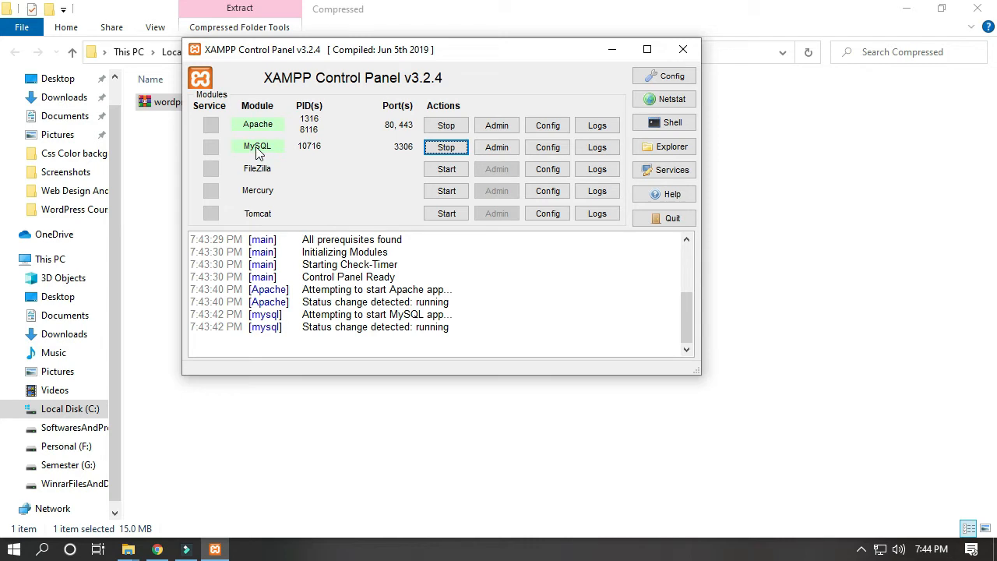
left_click(612, 55)
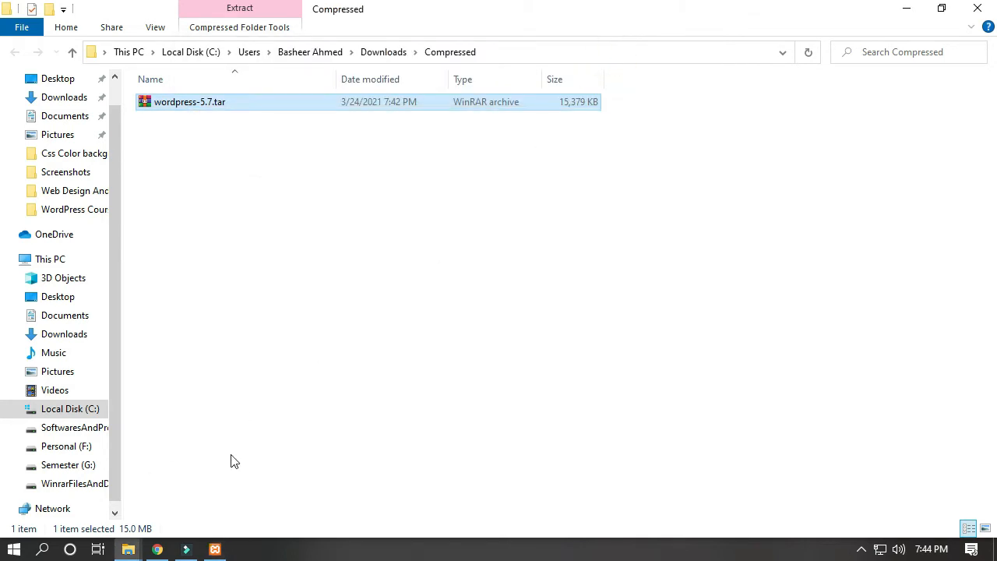
Step: Copy the downloaded wordpress-5.7.tar archive into the C:\xampp\htdocs folder
double_click(192, 105)
right_click(192, 104)
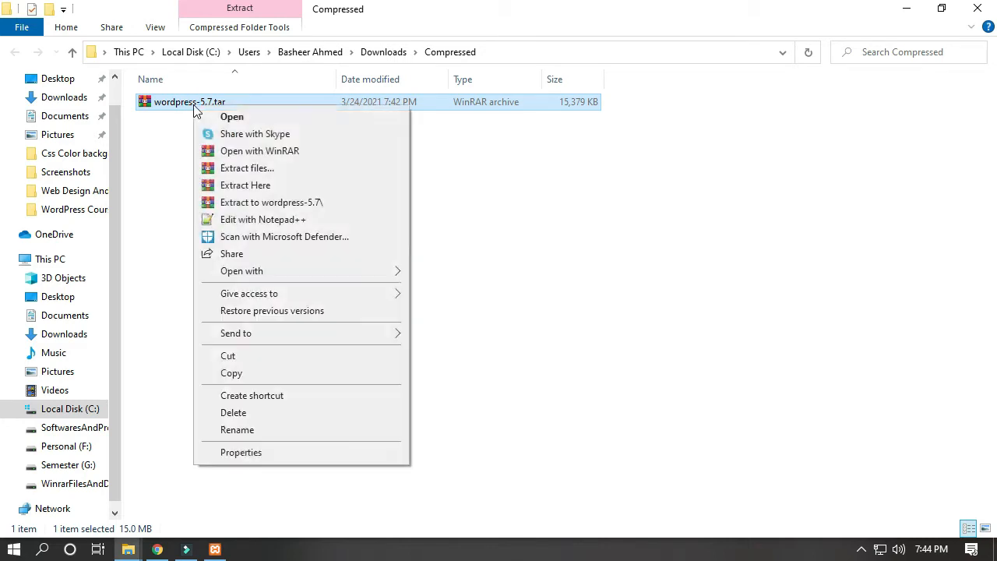
left_click(231, 373)
left_click(84, 415)
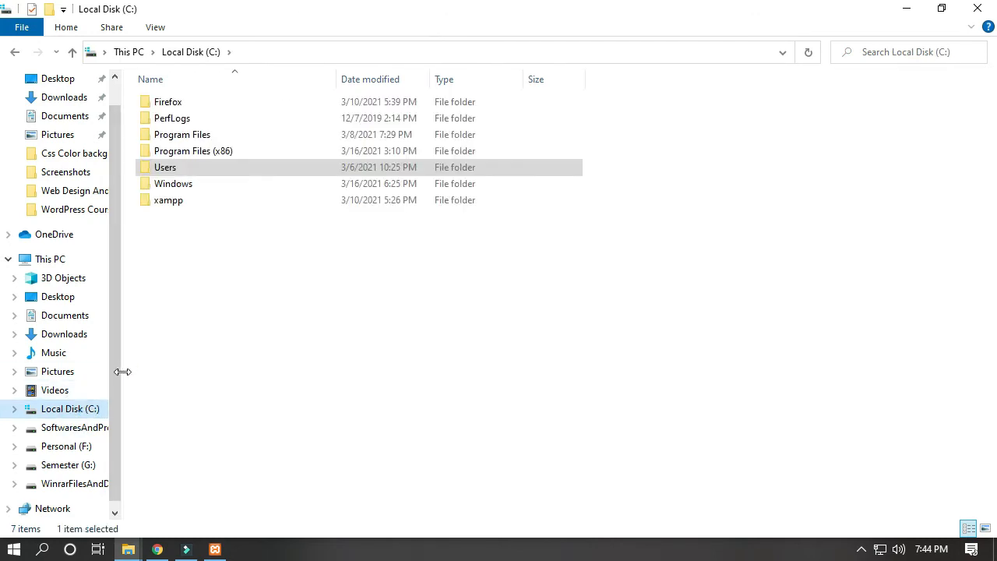
double_click(173, 204)
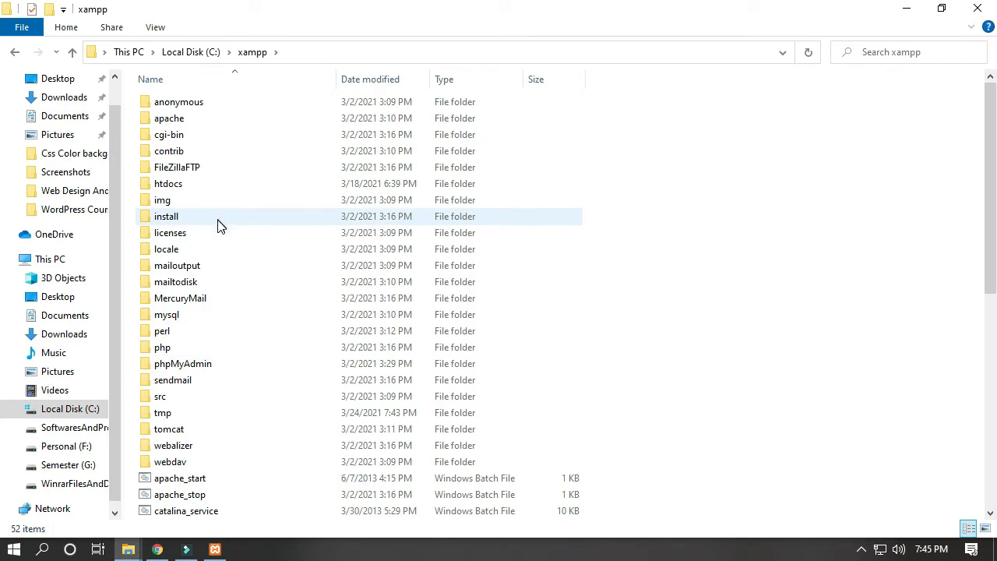
double_click(162, 184)
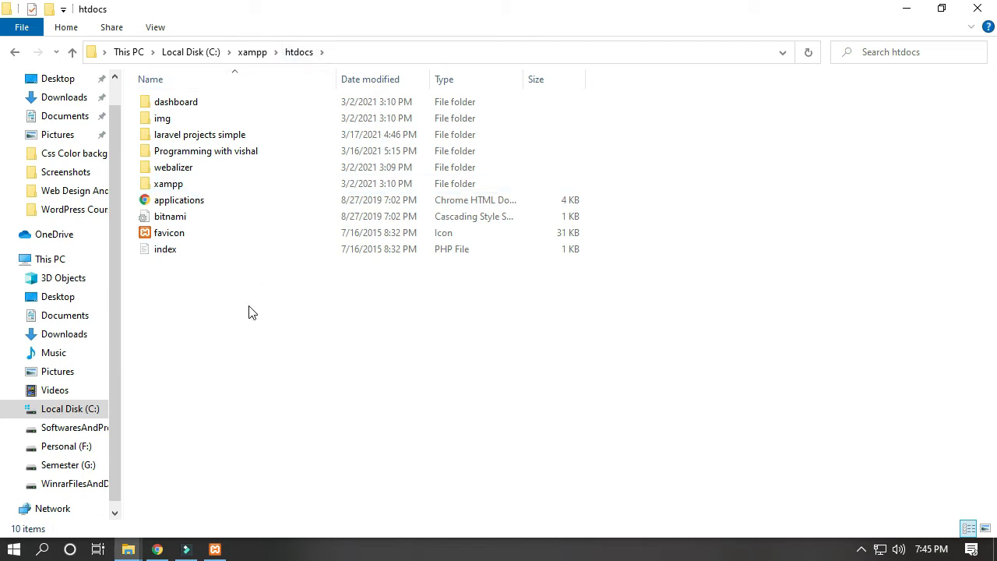
key("ctrl+v")
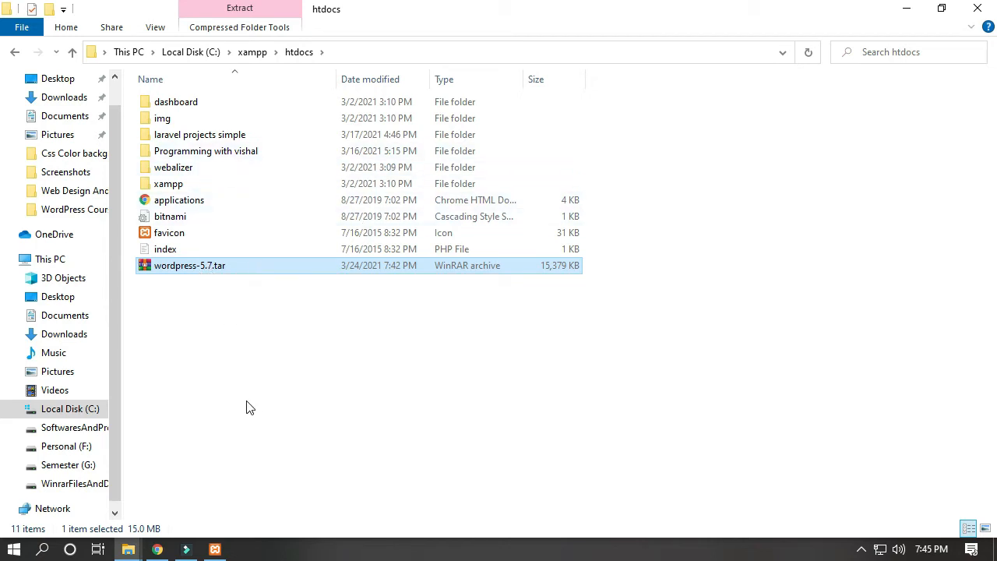
Step: Extract the wordpress-5.7.tar archive directly into htdocs and look through the extracted wordpress folder
right_click(181, 270)
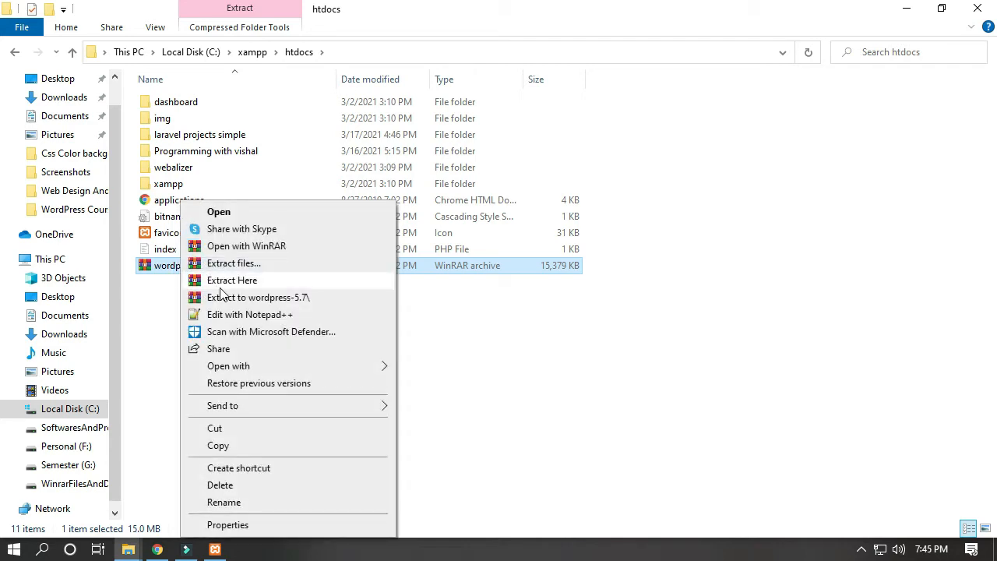
left_click(225, 281)
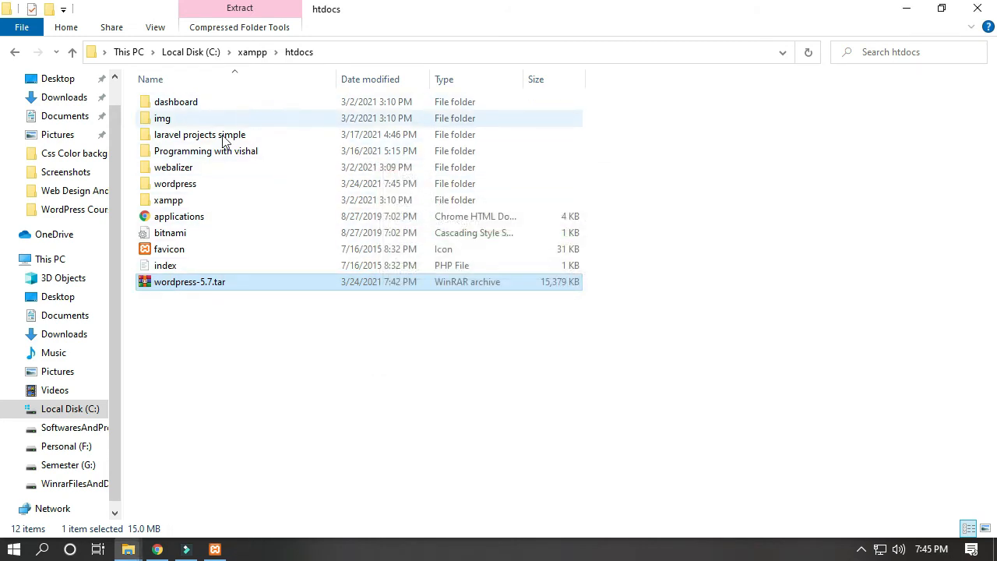
double_click(178, 186)
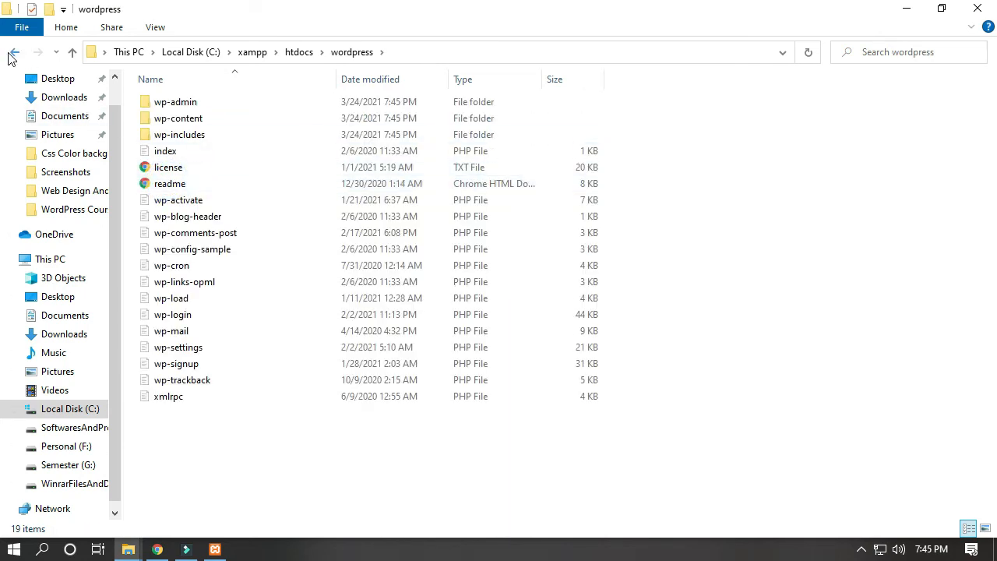
left_click(14, 53)
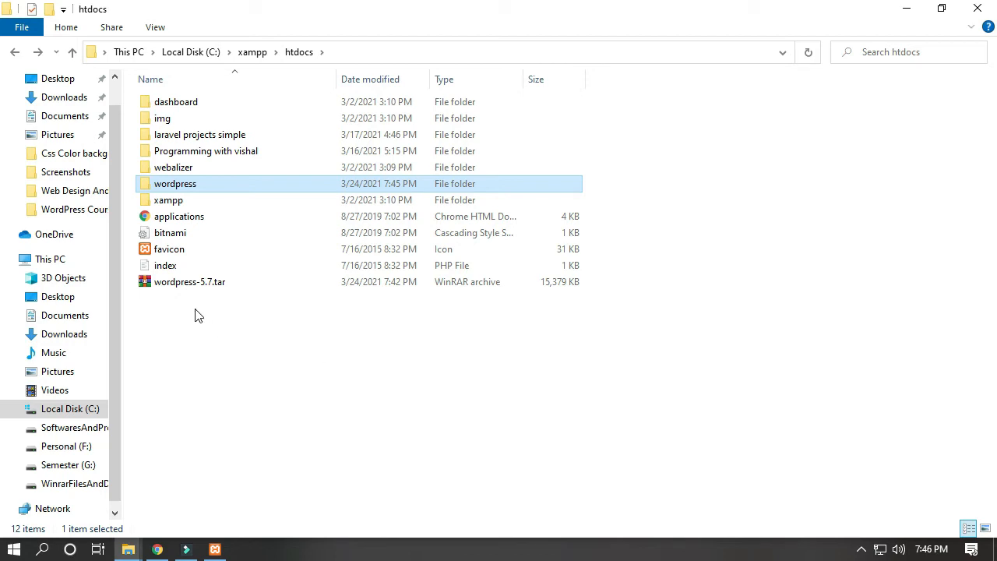
Step: Rename the extracted wordpress folder in htdocs as ecom2021
key("F2")
key("BackSpace")
type("ecom")
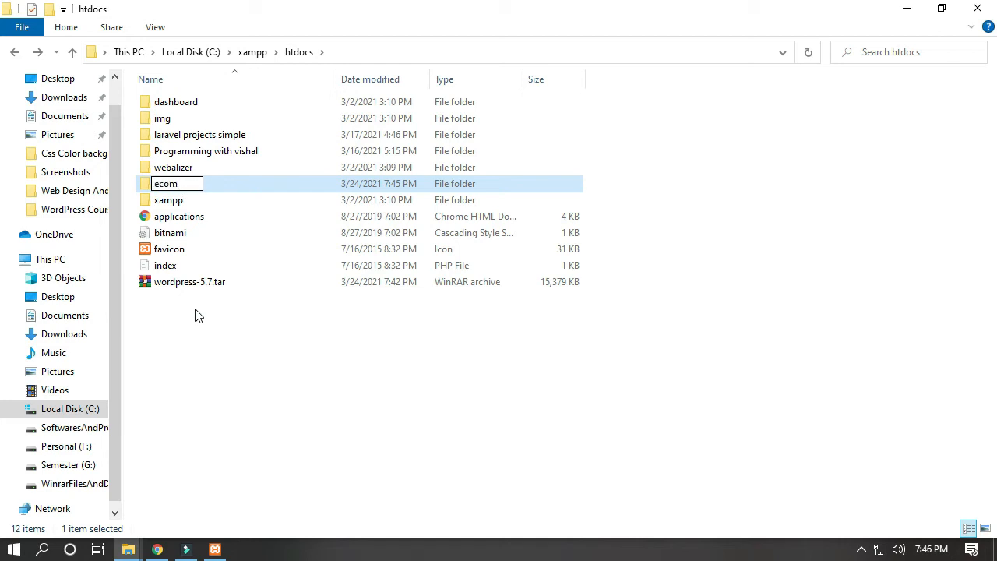
type("2021")
key("Return")
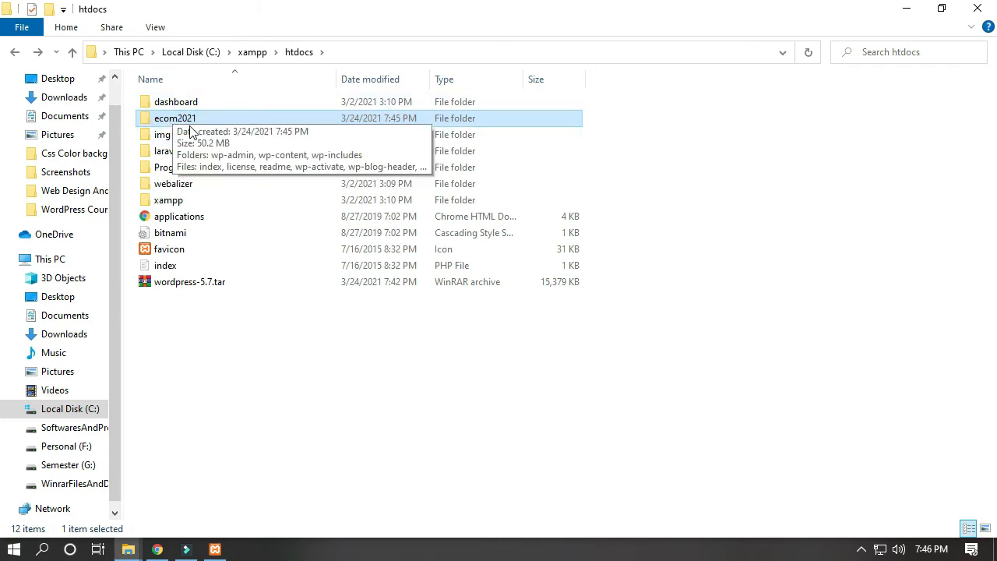
Step: Extract wordpress-5.7.tar into htdocs again for a second copy of the wordpress folder
left_click(190, 283)
right_click(190, 284)
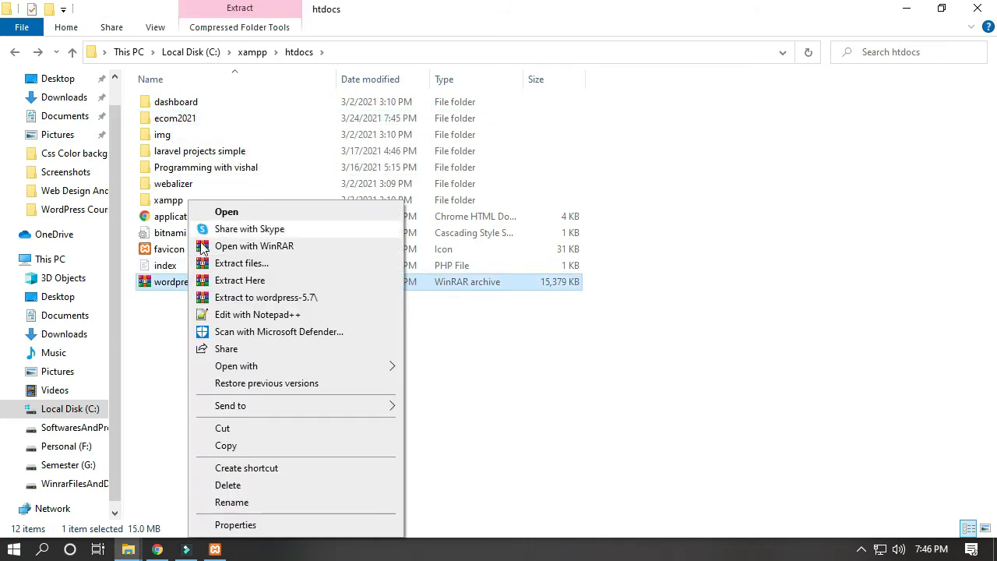
left_click(210, 280)
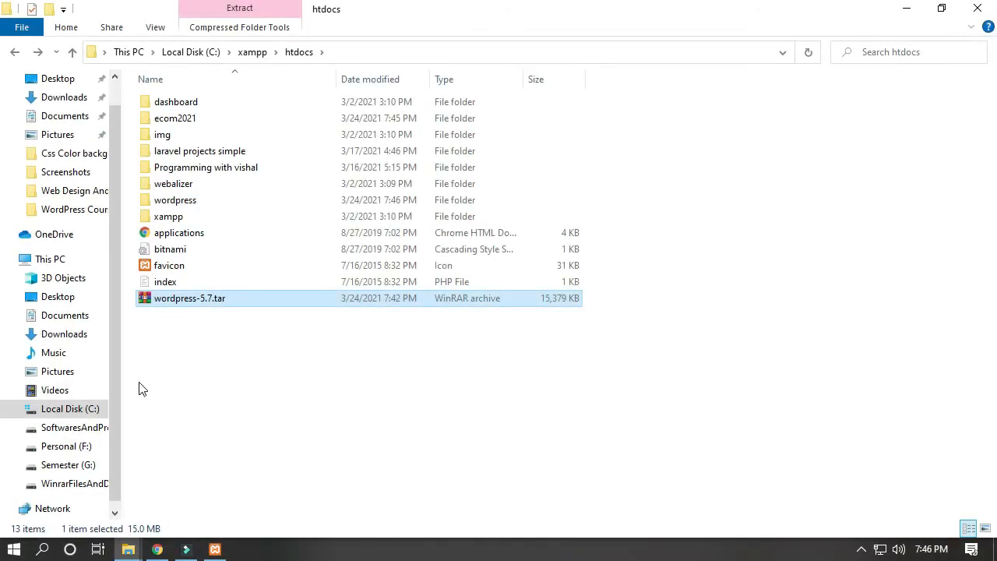
Step: Permanently delete the wordpress-5.7.tar archive from the htdocs folder
left_click(191, 331)
left_click(196, 303)
key("shift+Delete")
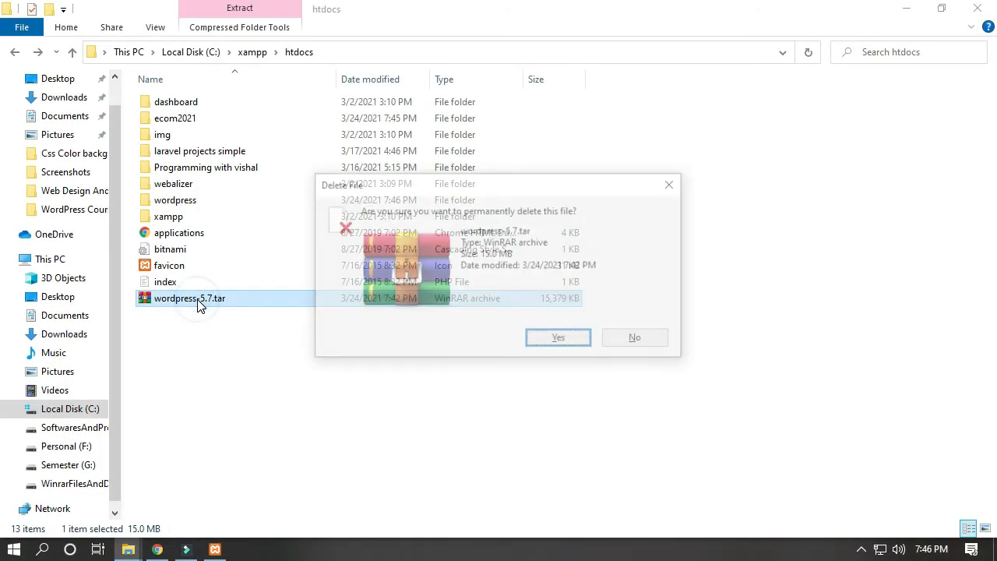
key("Return")
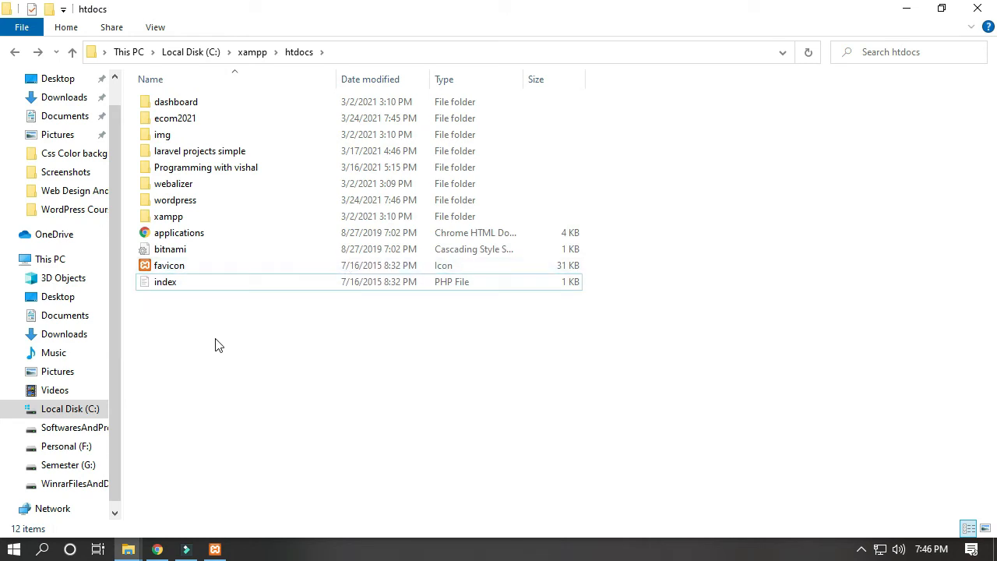
Step: Check the Compressed folder in Downloads for the original WordPress archive, then return to htdocs
left_click(47, 98)
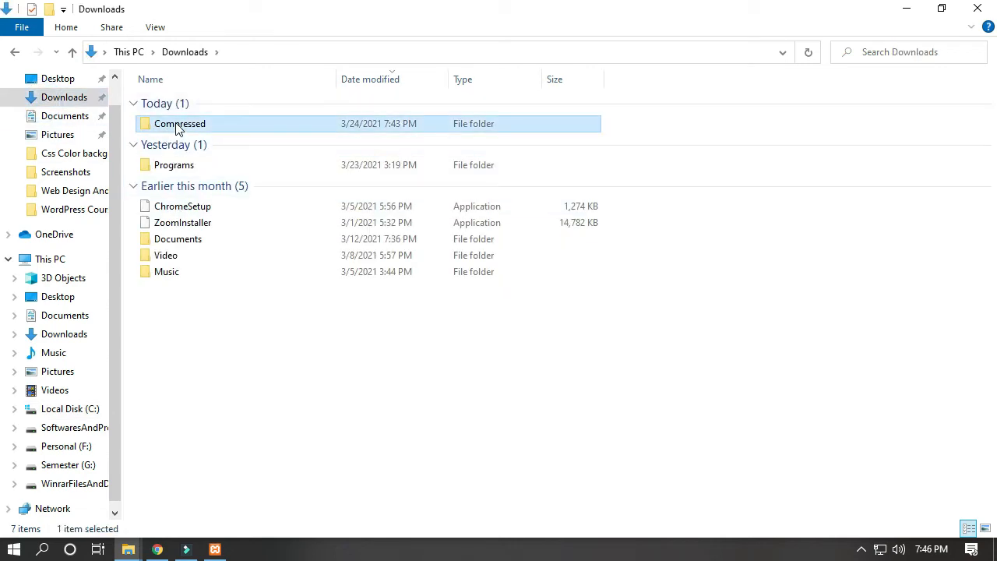
double_click(178, 126)
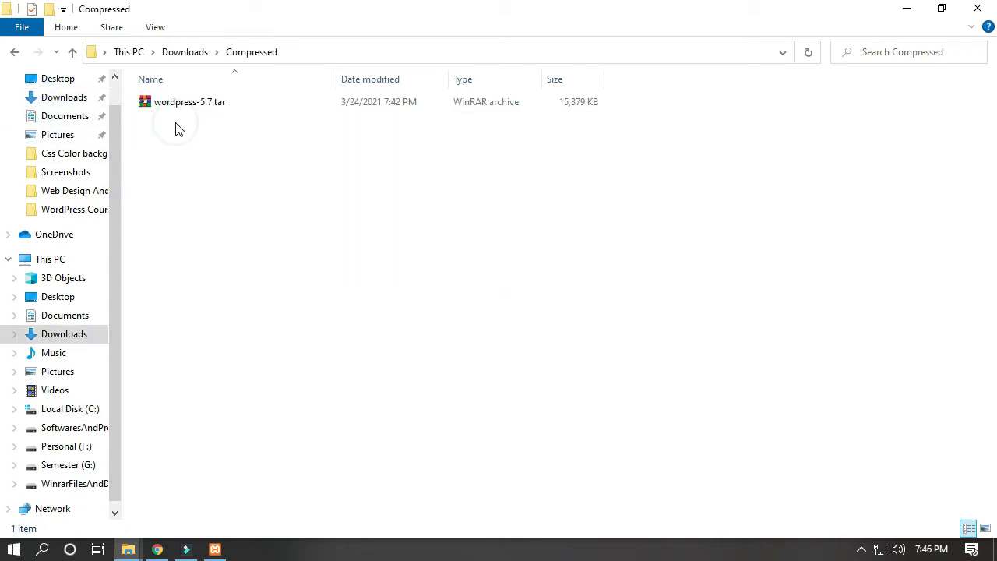
left_click(14, 53)
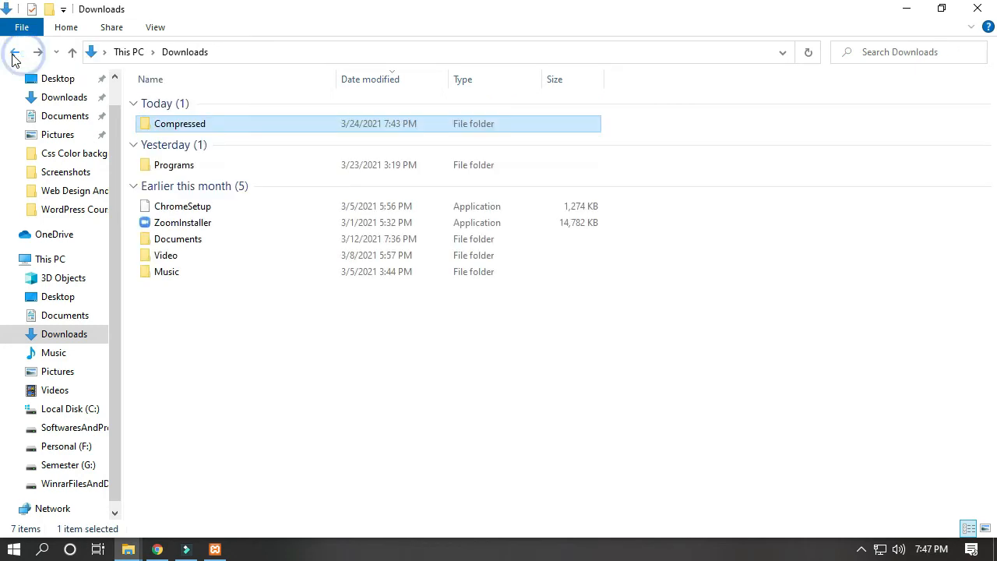
left_click(14, 53)
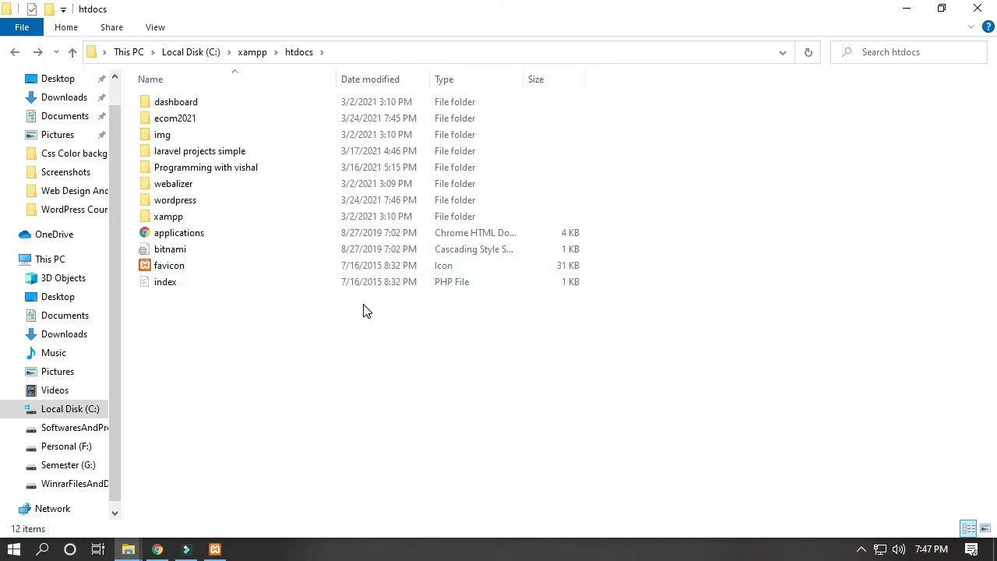
Step: Rename the second extracted wordpress folder in htdocs as blogsite
left_click(164, 202)
key("F2")
key("BackSpace")
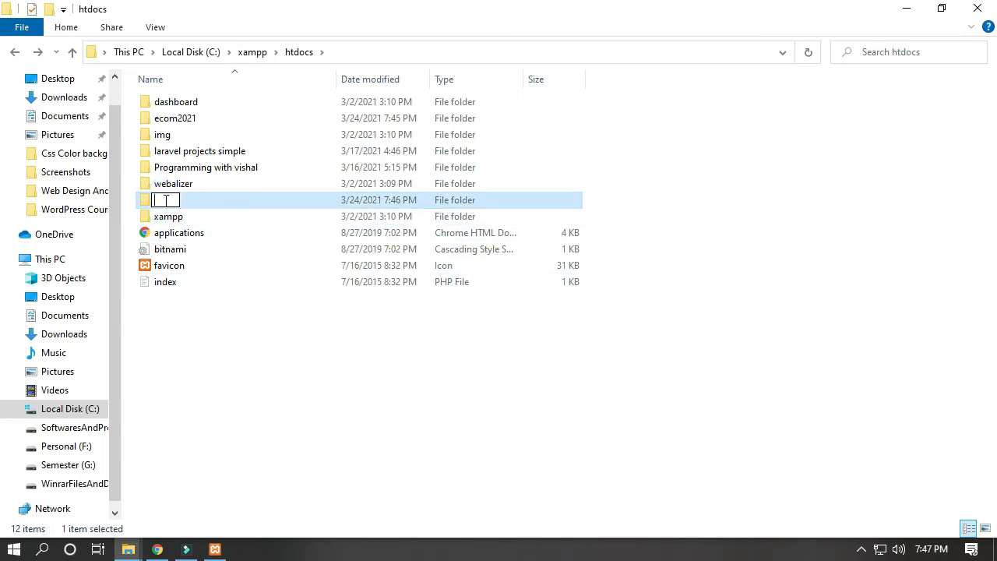
type("blogsite")
key("Return")
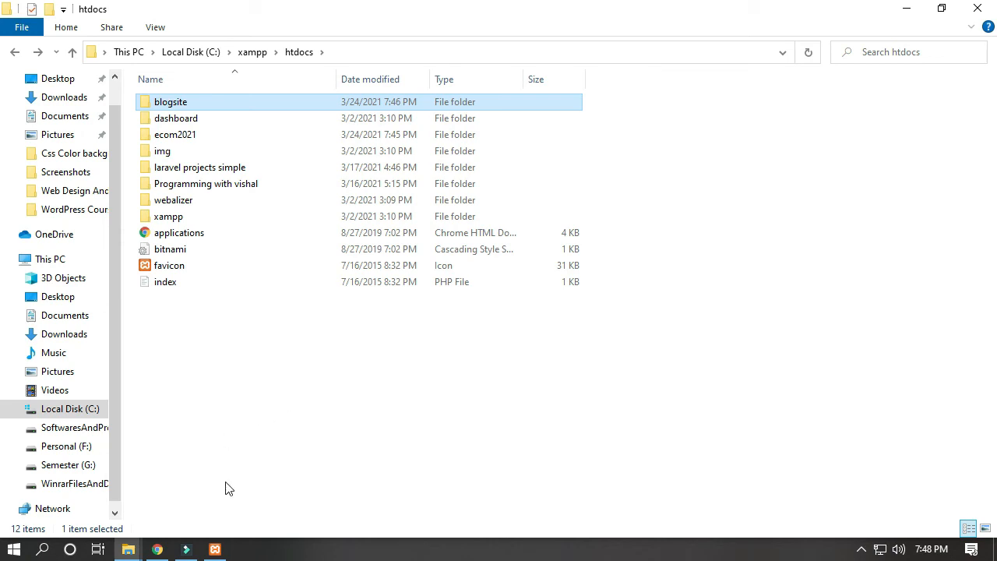
Step: Switch back to the XAMPP Control Panel
left_click(215, 548)
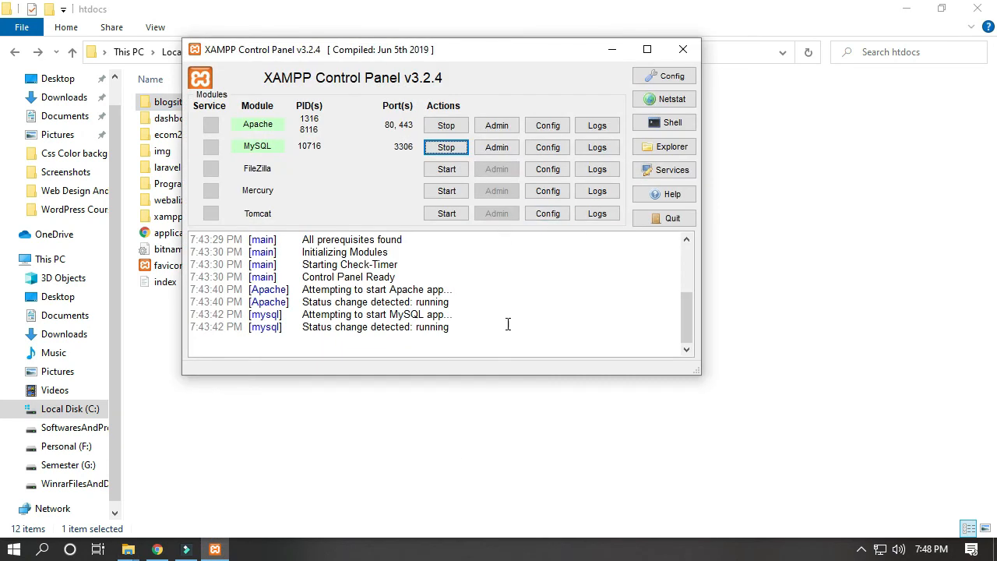